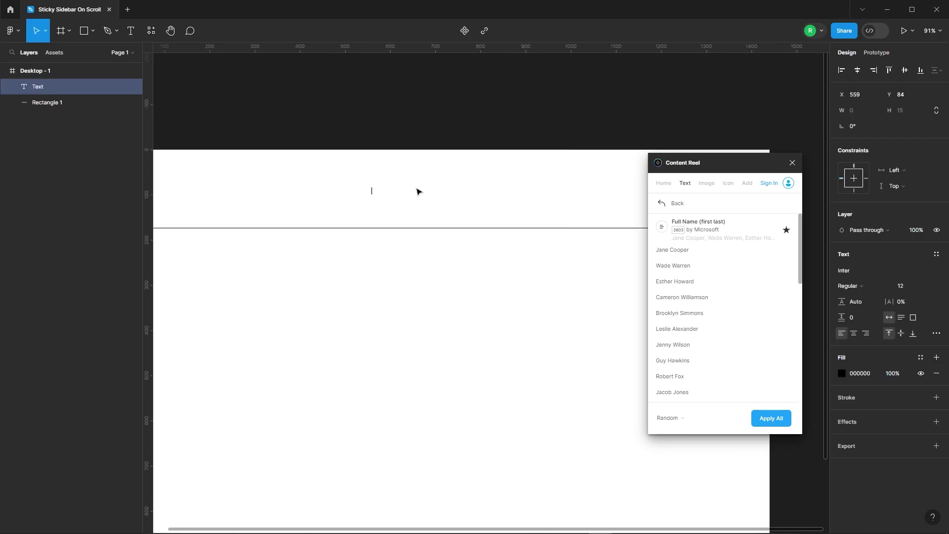
Fill the empty text layer with a sample full name and style it Semi Bold at size 50, centred horizontally on the page
left_click(685, 298)
left_click(791, 164)
left_click(909, 286)
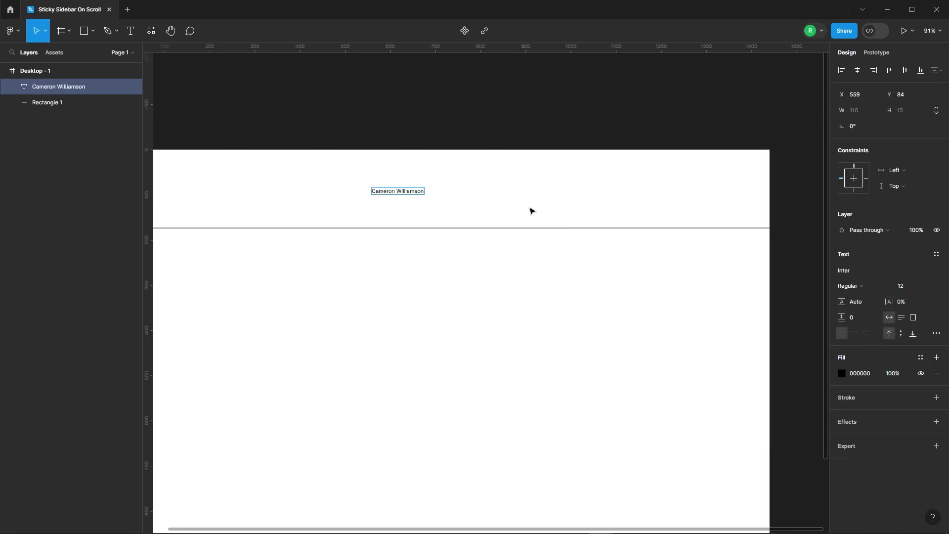
type("50")
key("Return")
left_click(850, 286)
left_click(869, 309)
key("alt+h")
Duplicate the name heading directly below the original and set the copy's font size to 16
mouse_move(456, 203)
left_mouse_down()
mouse_move(456, 187)
mouse_move(457, 215)
left_mouse_up()
left_click(903, 288)
type("1")
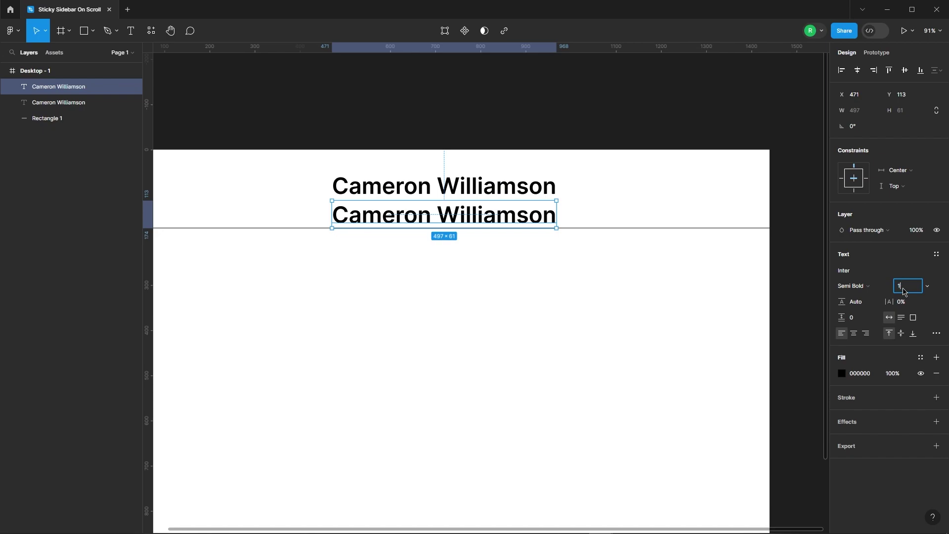
type("6")
key("Return")
Replace the duplicate's text with PHOTOGRAPHER and style it Bold with 110% letter spacing
scroll(366, 201, "up", 3)
double_click(362, 211)
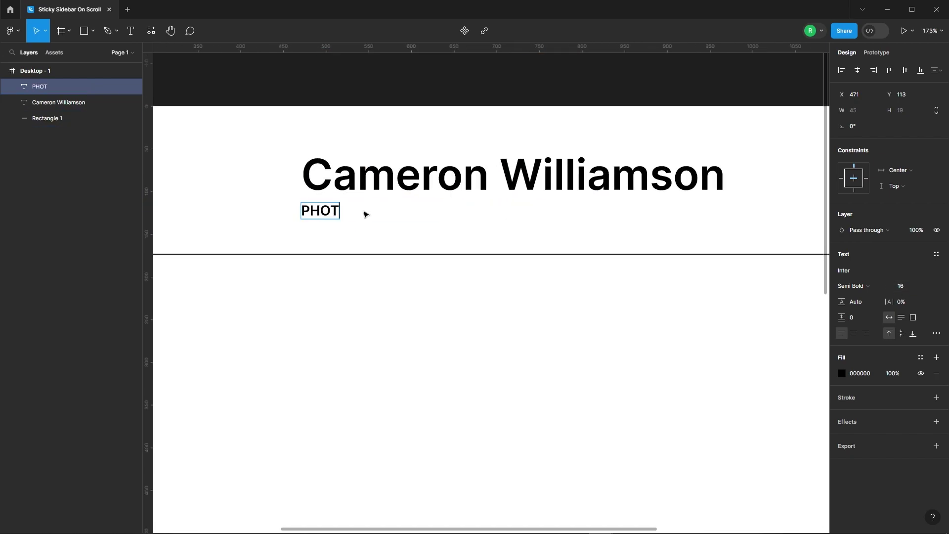
left_click(869, 288)
left_click(863, 299)
scroll(276, 212, "down", 3)
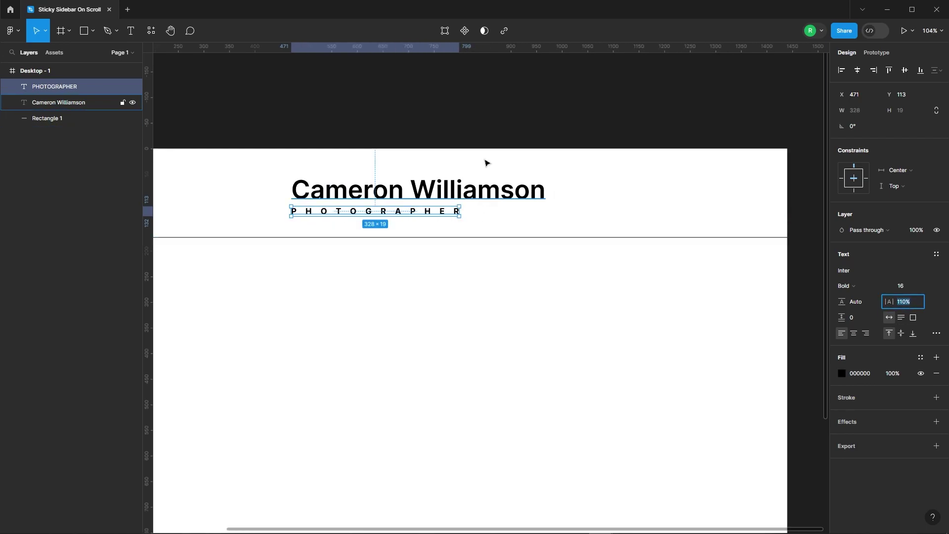
Centre PHOTOGRAPHER beneath the name and combine both texts in a vertical auto layout with a spacing of 10
left_click(486, 220)
left_click_drag(364, 211, 418, 210)
left_click(438, 193)
left_click(457, 211, "shift")
right_click(469, 186)
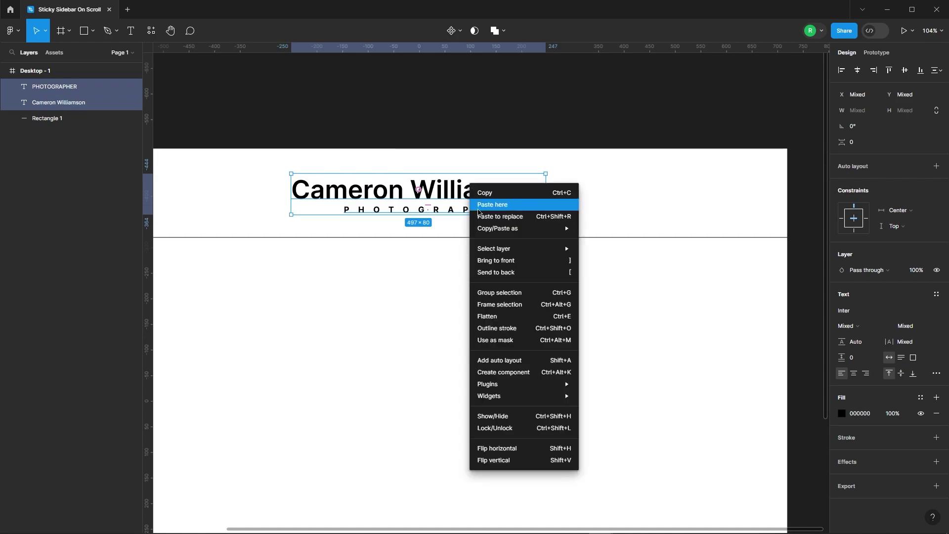
left_click(499, 360)
left_click(862, 233)
type("10")
key("Return")
Lower the layer opacity of the PHOTOGRAPHER text to 70%
double_click(455, 216)
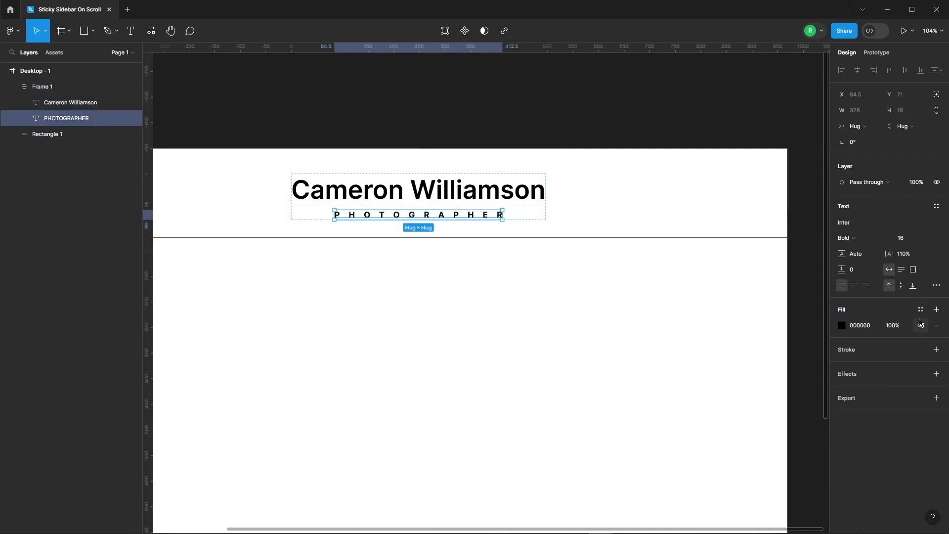
left_click(915, 182)
type("7")
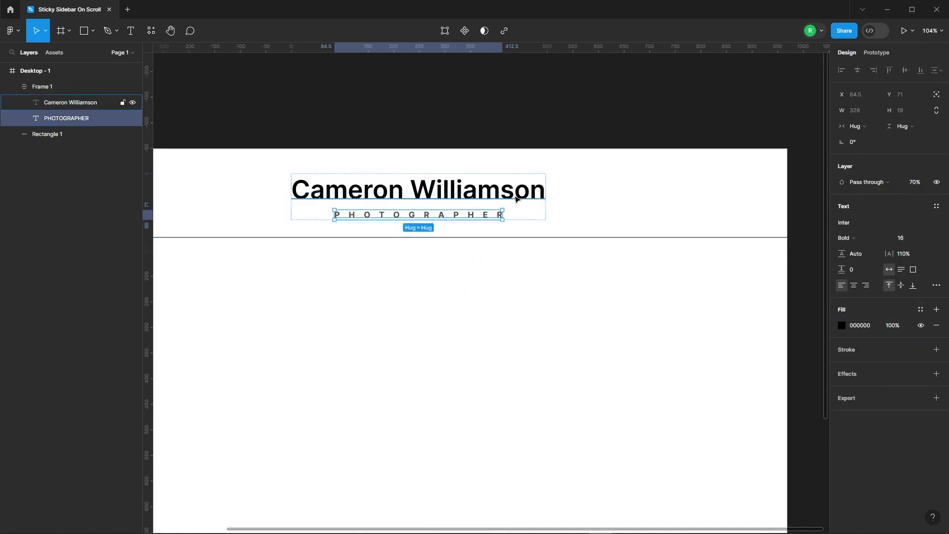
Change the name heading's fill colour to 161616
left_click(516, 199)
left_click(841, 325)
left_click(819, 247)
key("Escape")
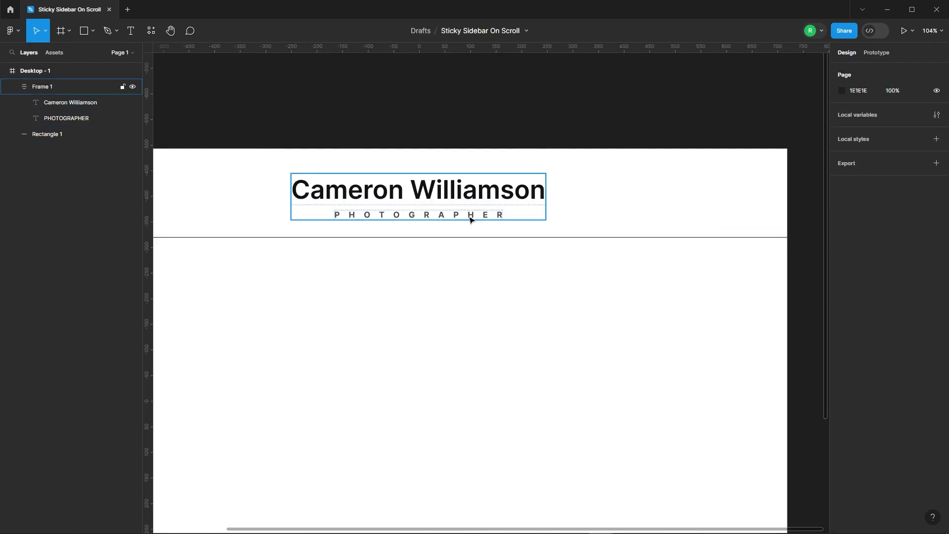
Centre the title block both vertically and horizontally within the header area above the horizontal line
left_click(469, 217)
left_click(588, 203, "shift")
left_click(904, 70)
left_click(480, 196)
left_click(857, 70)
scroll(578, 191, "down", 2)
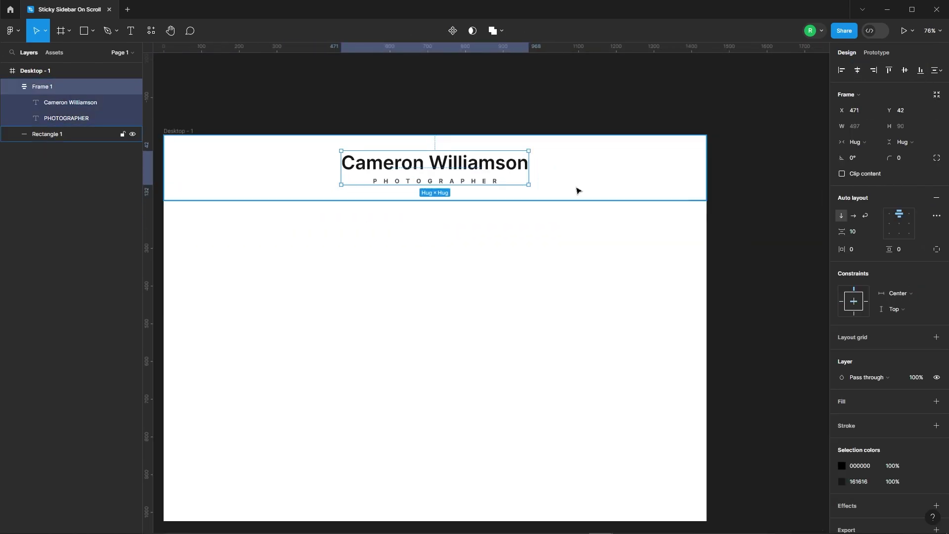
left_click(567, 104)
Draw a rectangle below the header in the left half of the page and size it 460 × 576
scroll(478, 125, "down", 3)
left_click(453, 243)
scroll(453, 224, "down", 1)
left_click(610, 271)
key("r")
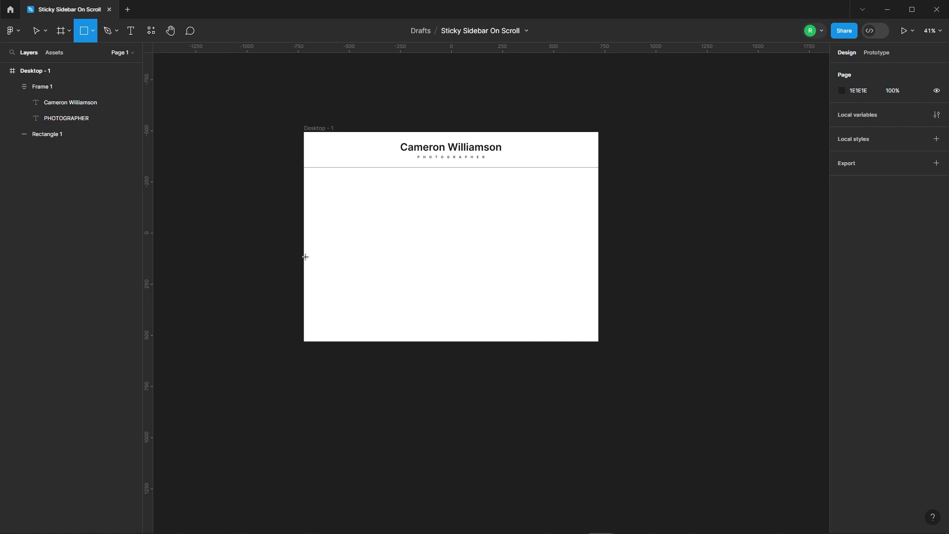
left_click_drag(344, 199, 407, 300)
type("460")
key("Return")
left_click(912, 117)
type("576")
key("Return")
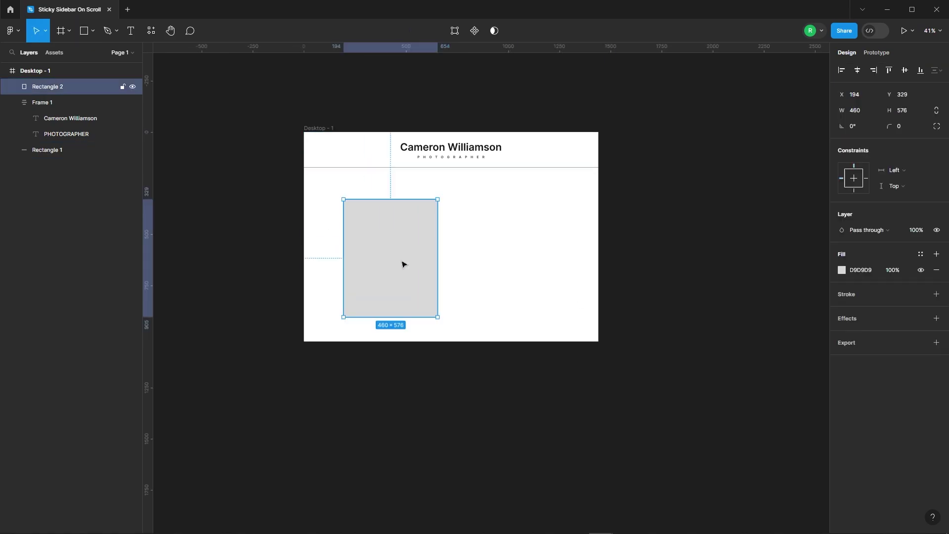
Move the large grey rectangle up to Y 300
key("shift+Up")
key("shift+Up")
key("shift+Up")
key("shift+Down")
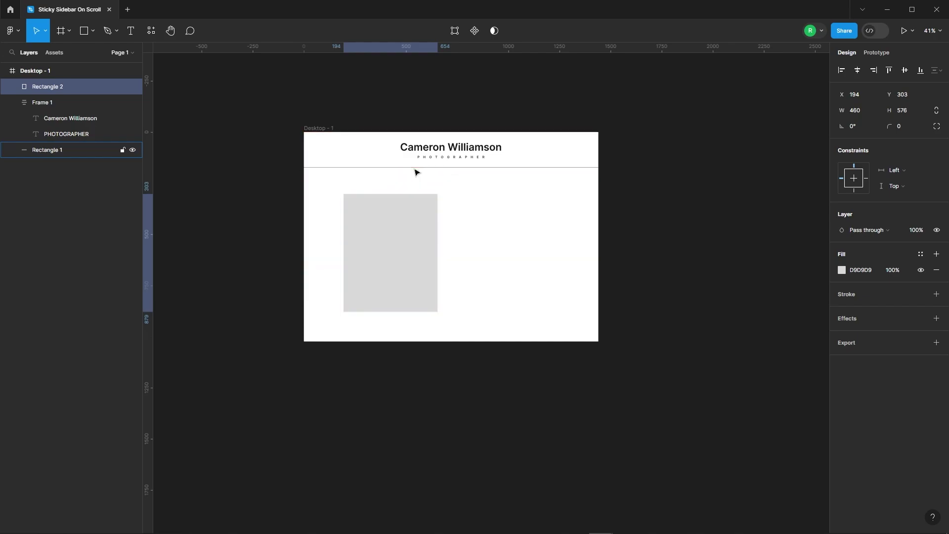
left_click(648, 214)
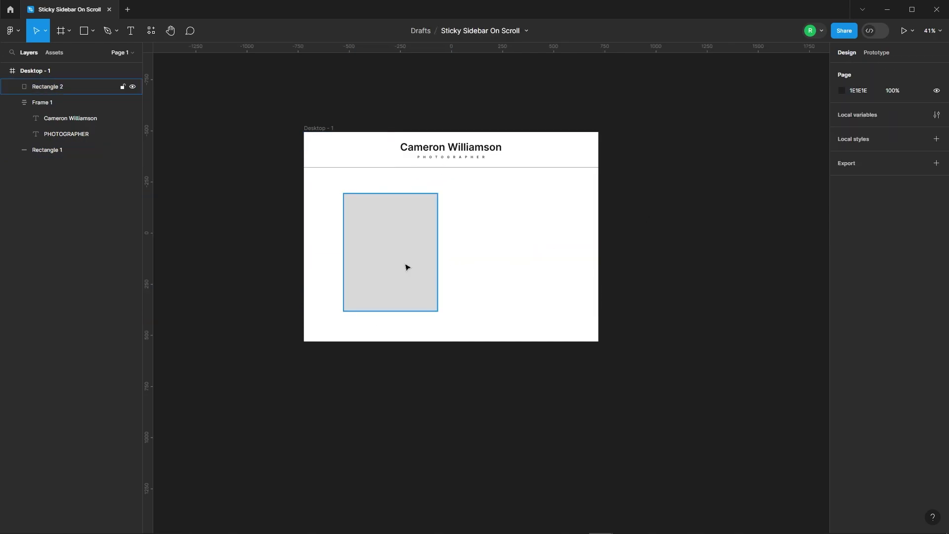
Draw a vertical divider about 1,075 long with the Pen tool, from the header line down past the page's bottom edge
scroll(456, 172, "up", 3)
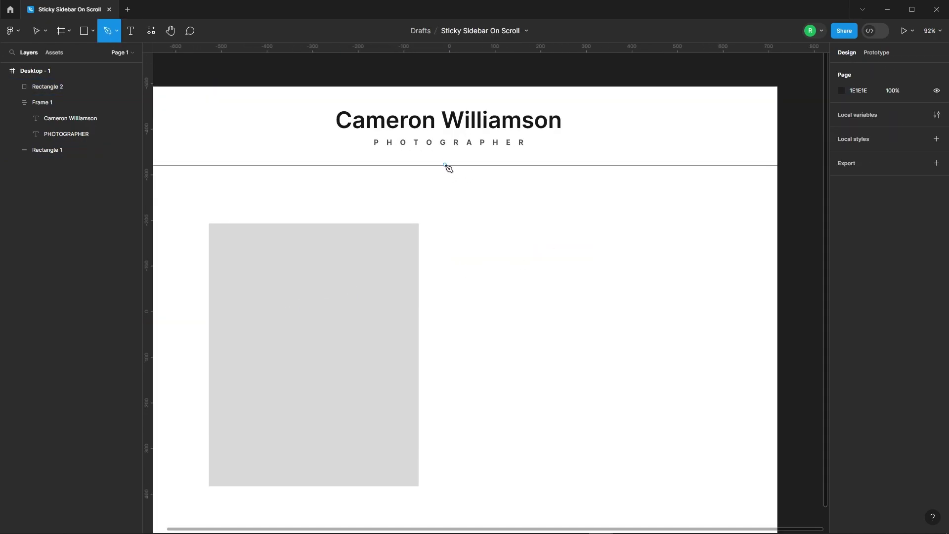
left_click(449, 167)
scroll(449, 167, "down", 3)
left_click(449, 347)
left_click(130, 30)
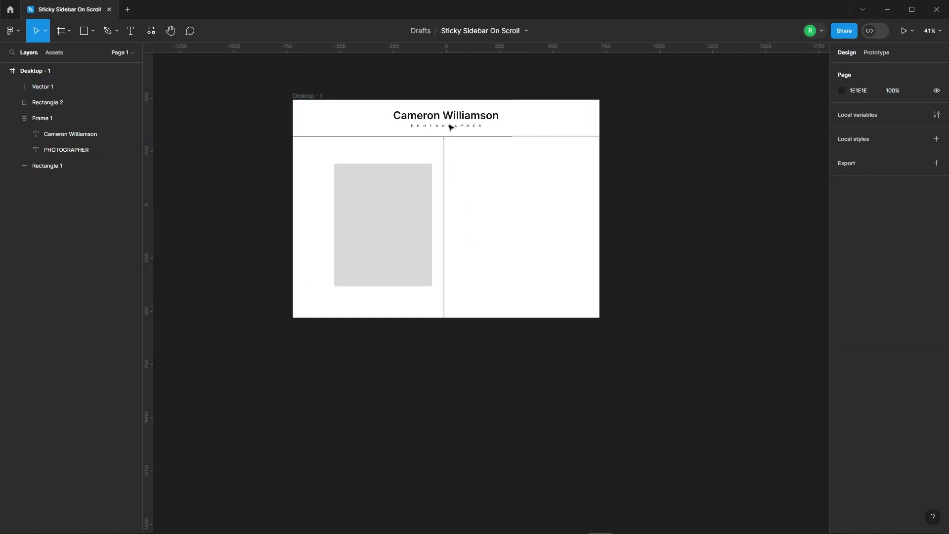
scroll(445, 144, "up", 10)
scroll(429, 128, "down", 8)
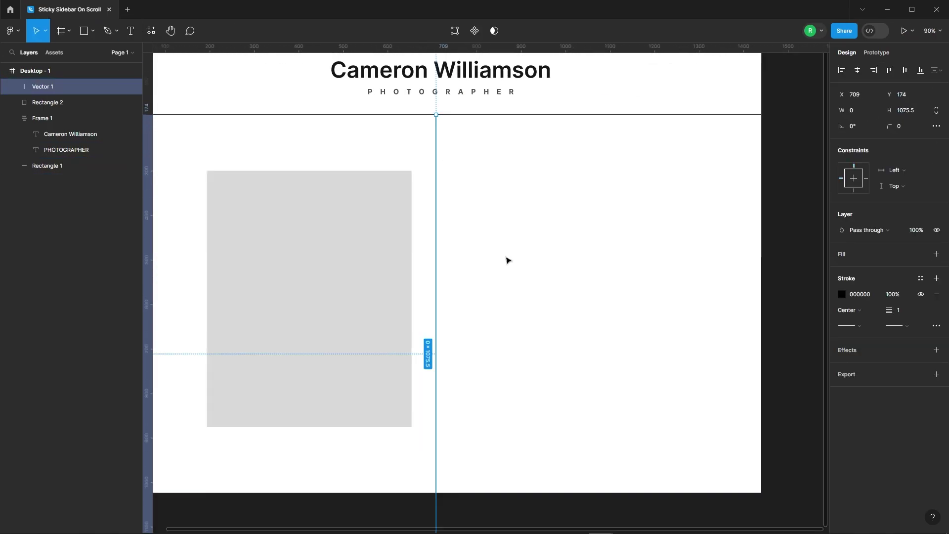
Move the vertical divider line left to X 670
left_click(448, 162)
scroll(519, 151, "down", 2)
left_click(473, 174)
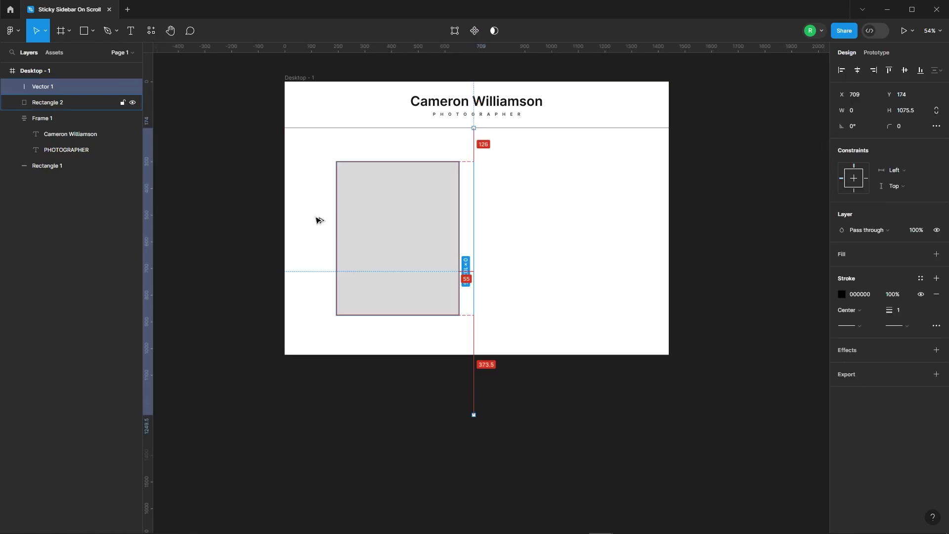
left_click_drag(473, 231, 464, 231)
key("shift+Left")
key("shift+Left")
key("shift+Left")
key("shift+Left")
key("shift+Right")
key("shift+Right")
key("shift+Right")
key("shift+Right")
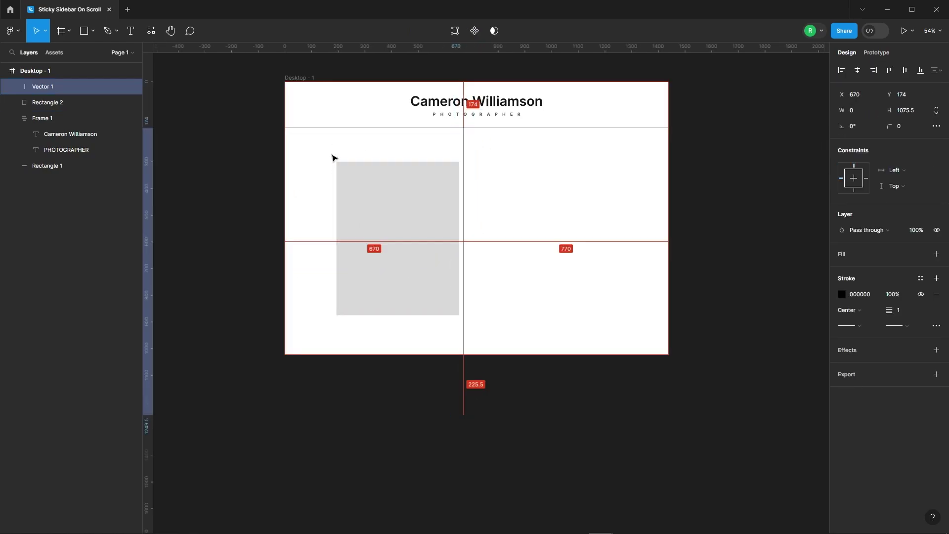
Shift the large grey rectangle left to X 136, clear of the divider
left_click(417, 237)
key("shift+Left")
key("shift+Left")
key("shift+Left")
key("shift+Left")
key("shift+Left")
key("shift+Left")
key("shift+Left")
key("Left")
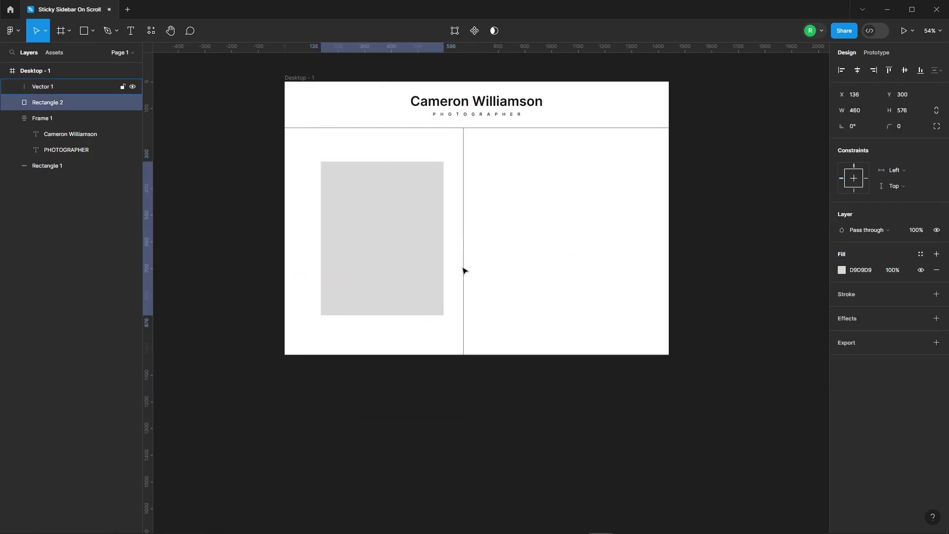
key("Escape")
Generate five sentences of placeholder text with the Lorem Ipsum plugin in the area right of the divider
left_click(150, 30)
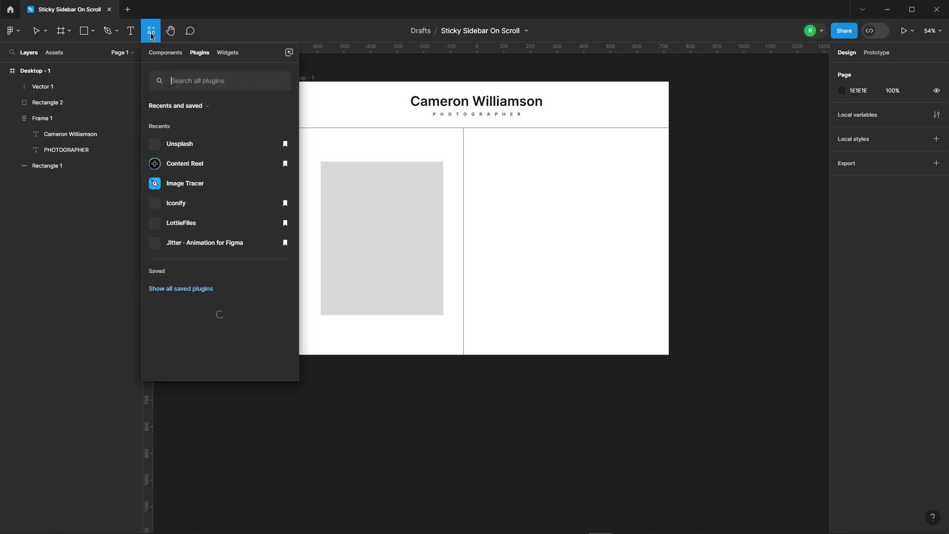
type("lore")
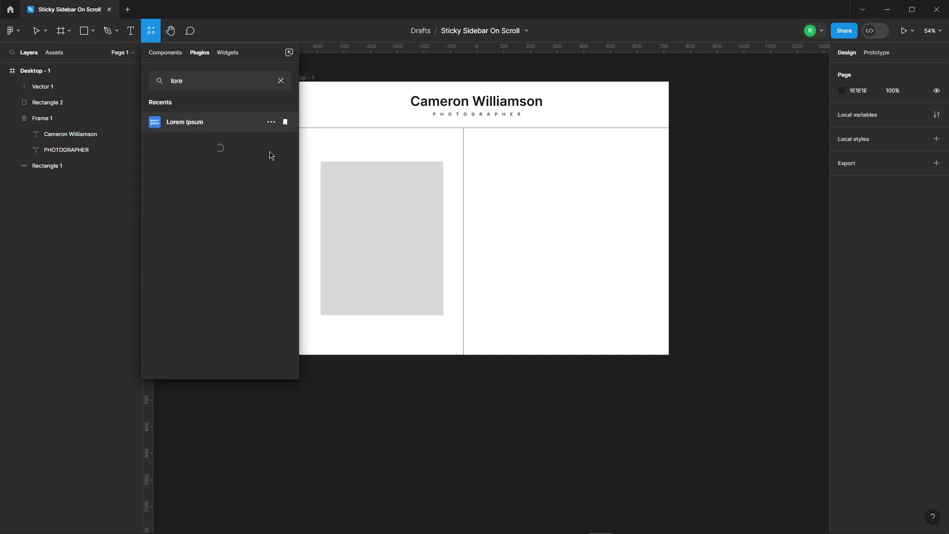
left_click(232, 122)
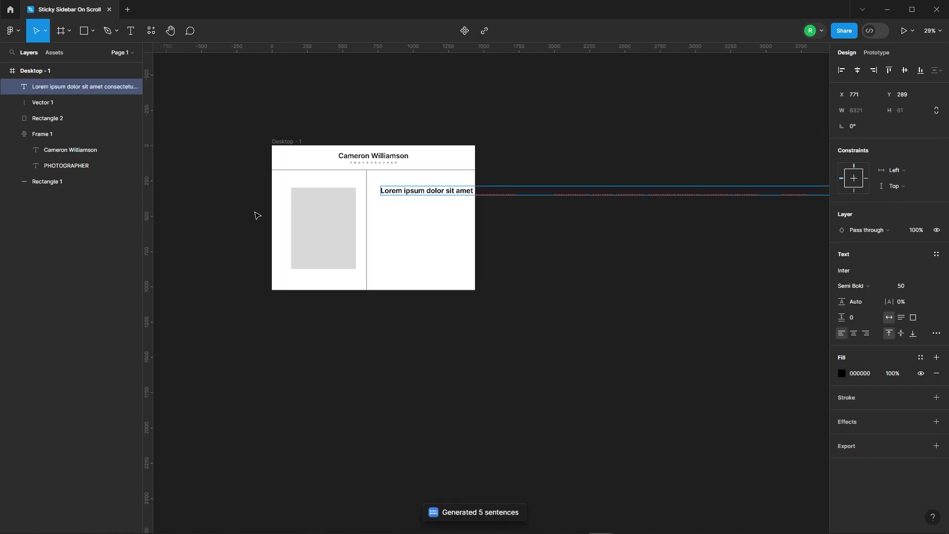
Narrow the placeholder text box to a width of 592 and style it Medium, size 20, line height 27, letter spacing 3%
scroll(257, 217, "down", 3)
left_click_drag(809, 199, 382, 200)
scroll(370, 215, "up", 5)
left_click(903, 286)
type("20")
key("Return")
left_click(854, 286)
left_click(860, 274)
scroll(336, 188, "up", 3)
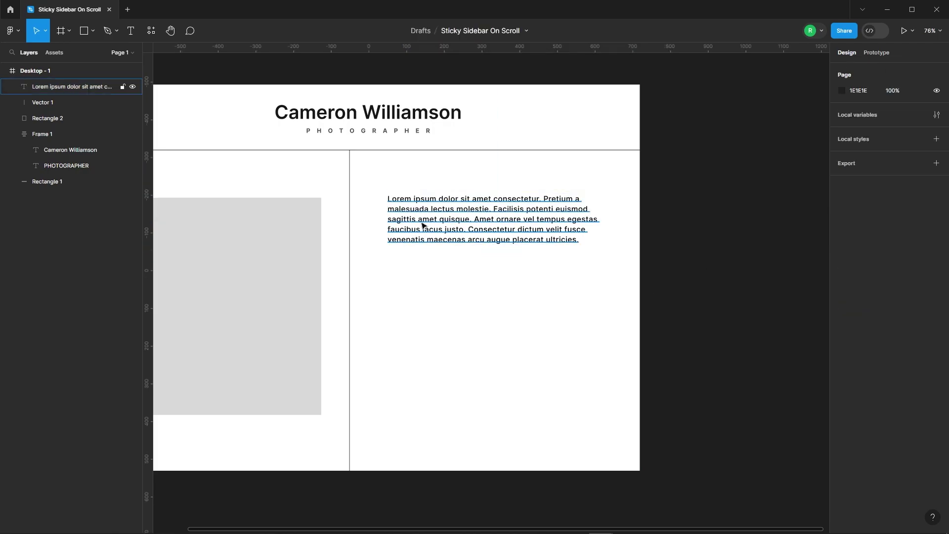
Position the placeholder paragraph at X 735, level with the top of the large grey rectangle at Y 300
scroll(346, 221, "up", 3)
key("Right")
key("Right")
key("Right")
key("Right")
key("Right")
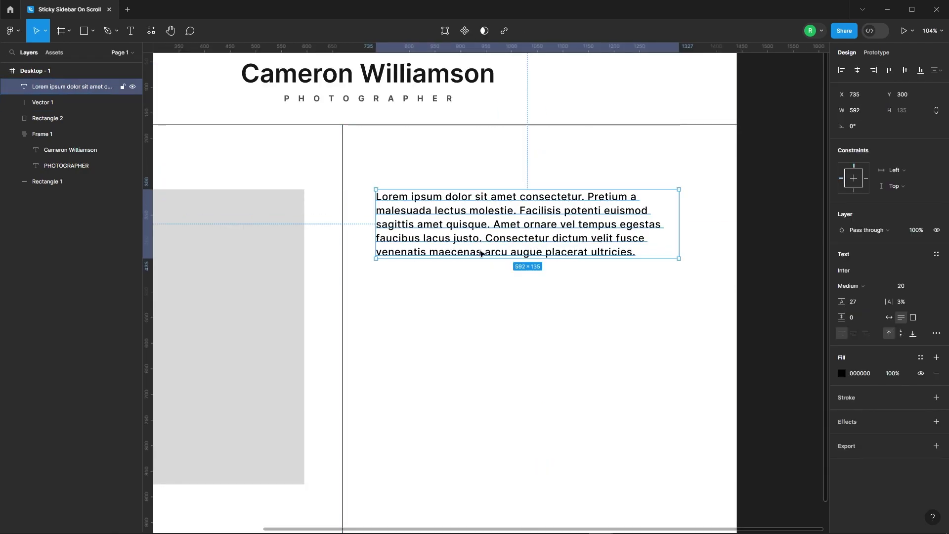
Delete the paragraph's last two sentences so it ends with "sagittis amet quisque."
double_click(530, 222)
left_click_drag(489, 226, 576, 282)
key("BackSpace")
key("Escape")
Match the paragraph's fill to the name heading's colour 161616 and lower its layer opacity to 85%
left_click(841, 373)
left_click(724, 414)
scroll(432, 107, "up", 5)
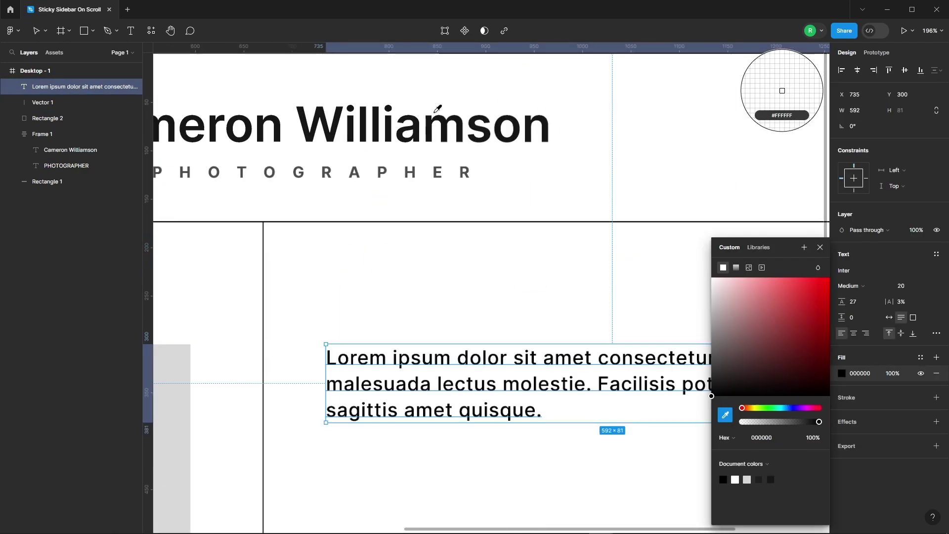
left_click(432, 109)
scroll(432, 108, "down", 4)
left_click(820, 247)
left_click(916, 233)
type("85")
key("Return")
scroll(433, 152, "down", 3)
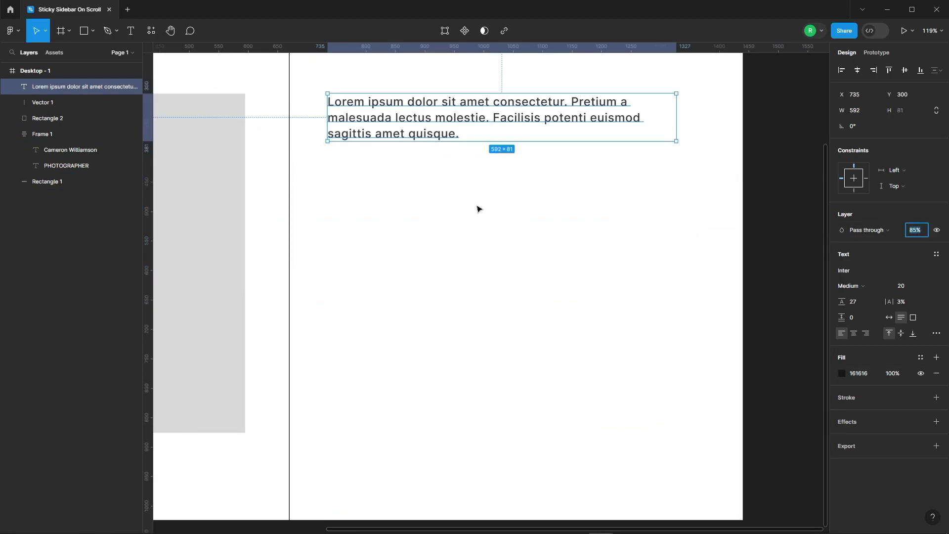
scroll(349, 143, "down", 3)
left_click(476, 233)
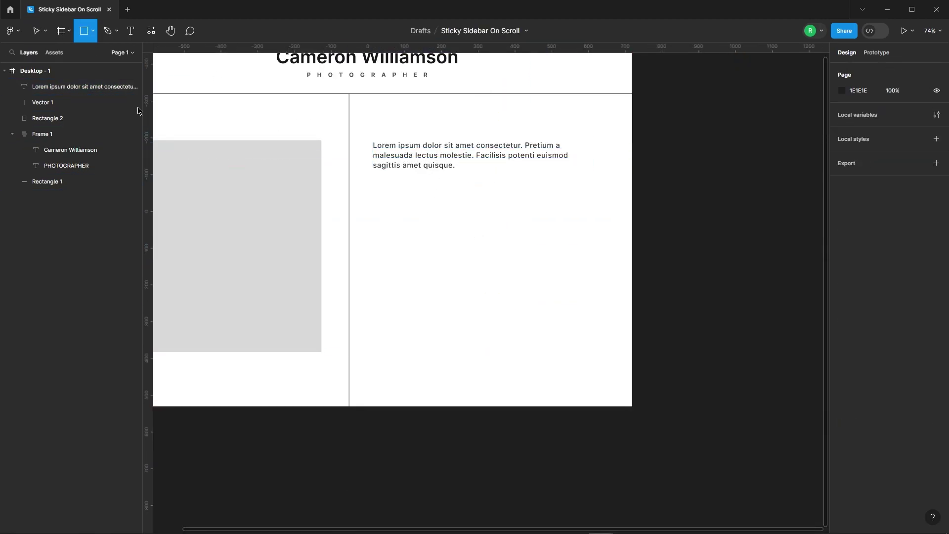
Draw a 146 × 174 rectangle below the paragraph, aligned with the paragraph's left edge
left_click_drag(373, 182, 396, 231)
type("146")
key("Return")
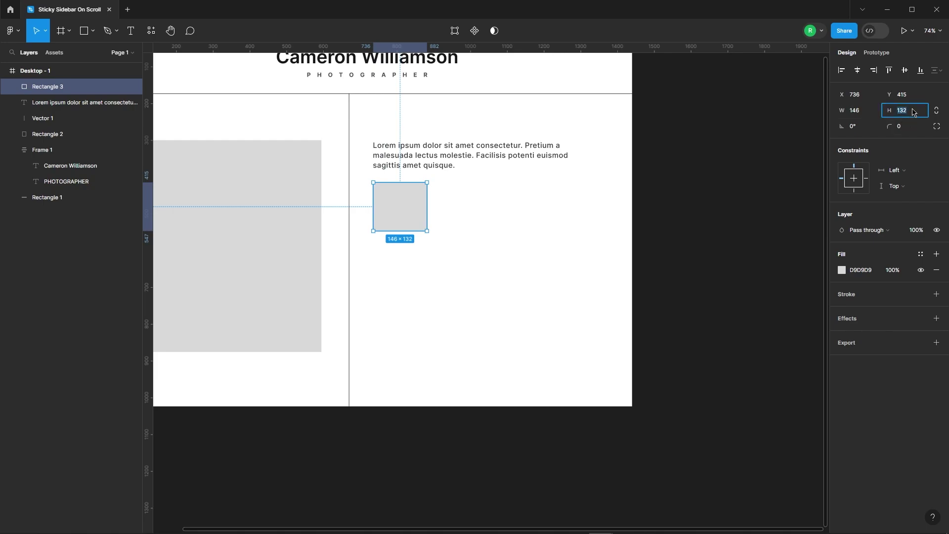
key("Return")
scroll(441, 193, "up", 5)
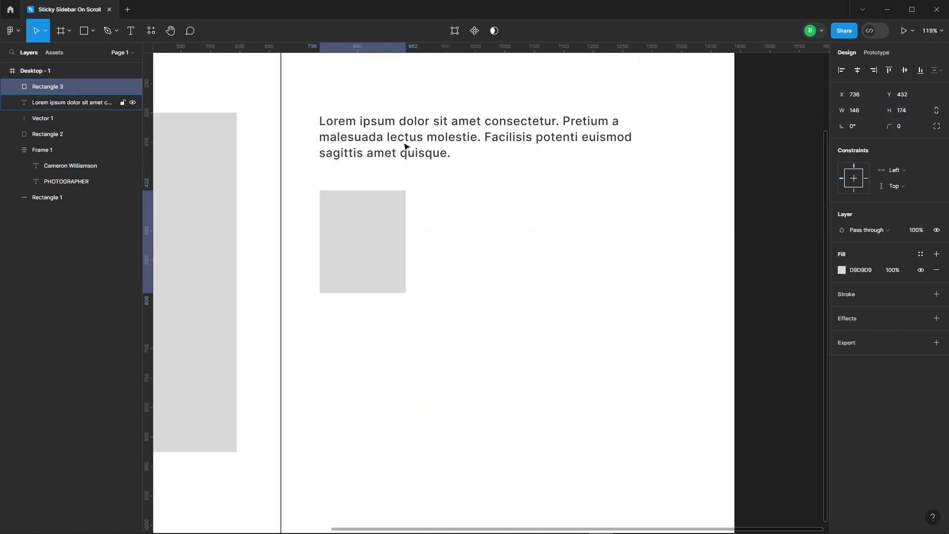
Duplicate the small rectangle into a grid of three columns and two rows with 30 spacing in both directions
mouse_move(374, 238)
left_mouse_down()
mouse_move(481, 243)
mouse_move(562, 262)
left_mouse_up()
scroll(432, 212, "down", 2)
left_click_drag(562, 319, 335, 227)
left_click_drag(390, 210, 390, 314, "alt")
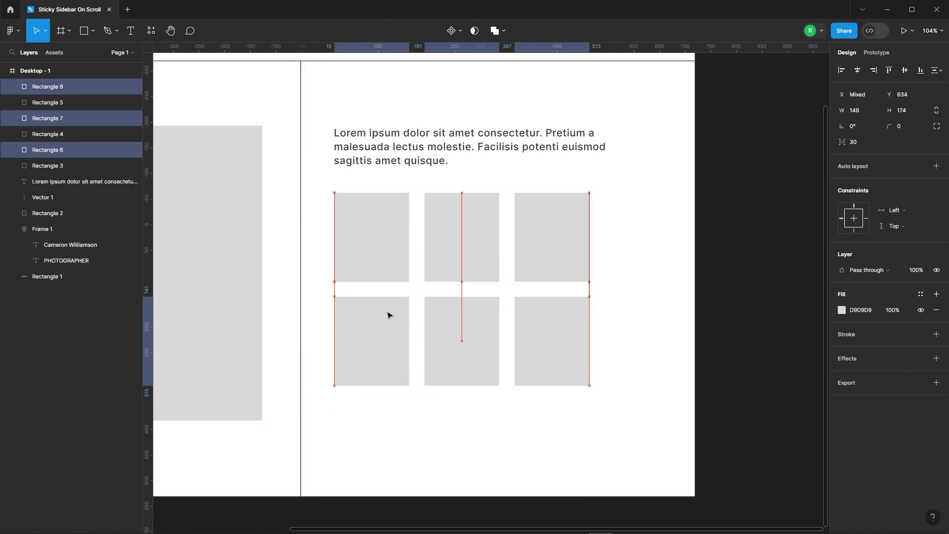
left_click(618, 234)
Wrap the six small rectangles in an auto layout
scroll(616, 225, "down", 2)
left_click_drag(360, 194, 607, 387)
right_click(500, 223)
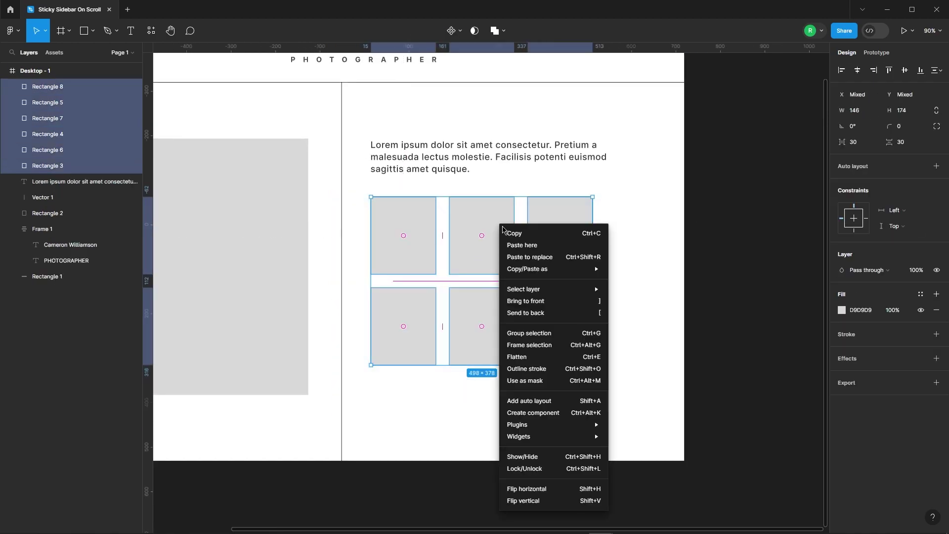
left_click(538, 400)
Combine the paragraph and the rectangle grid in a vertical auto layout with a spacing of 50
left_click(427, 151, "shift")
right_click(421, 154)
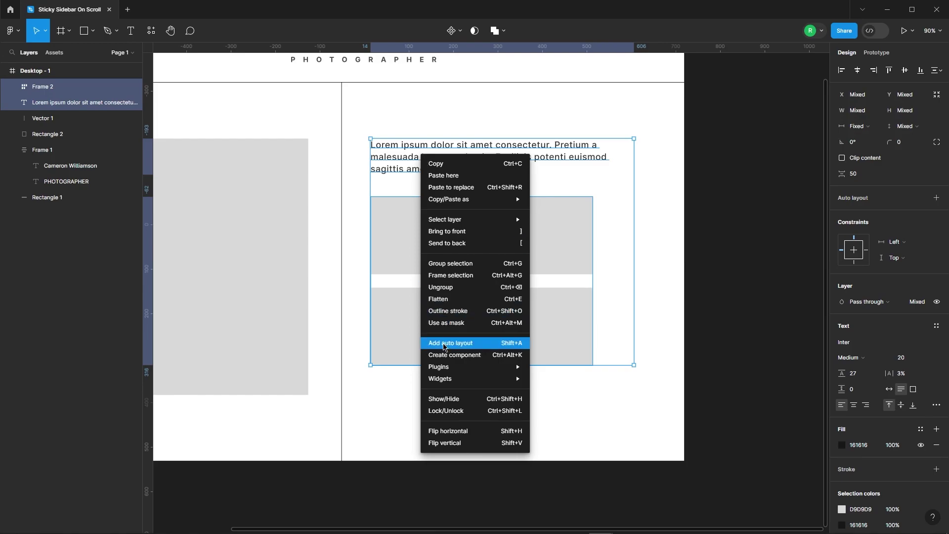
left_click(448, 345)
Extend the Desktop - 1 frame downwards to a height of about 2200
left_click(382, 118)
scroll(546, 183, "down", 6)
left_click(366, 110)
left_click_drag(554, 292, 573, 495)
left_click(595, 269)
Duplicate the paragraph-and-grid block below the original at Y 874
scroll(594, 253, "up", 4)
left_click(84, 87)
scroll(386, 144, "down", 3)
left_click_drag(460, 141, 467, 230)
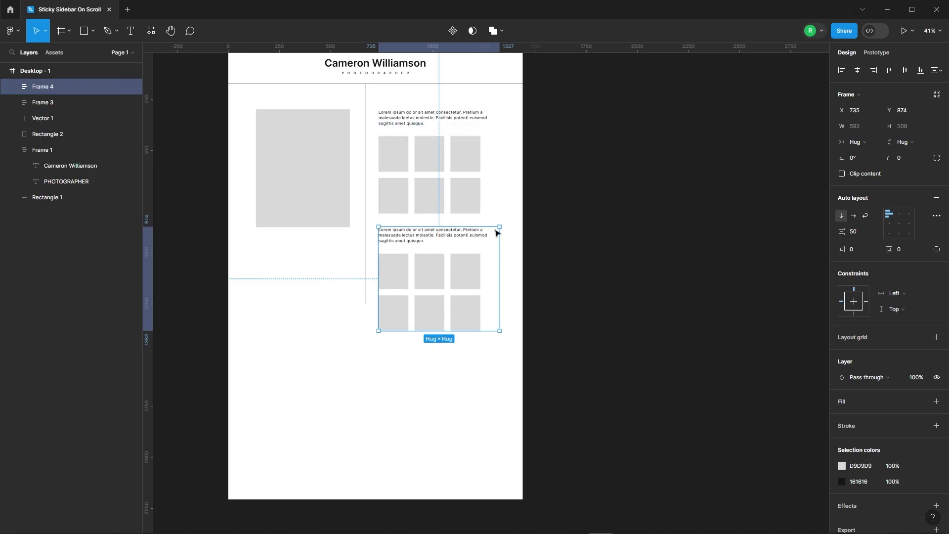
Delete the last rectangle in the second row of the duplicated block's grid
double_click(466, 310)
double_click(466, 309)
key("Delete")
Shorten the second block's paragraph so that it ends after "malesuada lectus molestie."
left_click(435, 237)
scroll(434, 235, "up", 3)
double_click(435, 235)
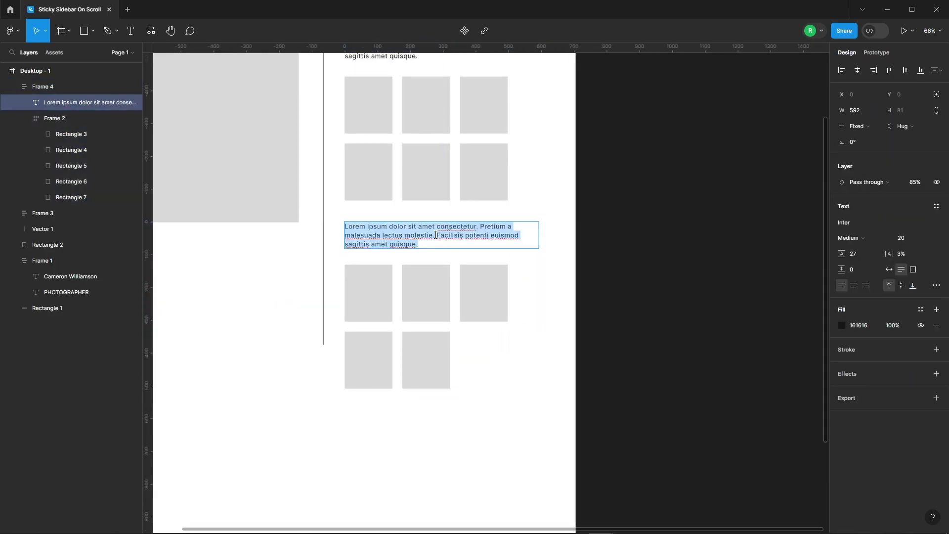
left_click_drag(435, 235, 588, 277)
key("BackSpace")
left_click(591, 279)
Duplicate the second block below itself at Y 1421 and delete both second-row rectangles from the duplicate's grid
scroll(466, 237, "down", 2)
left_click_drag(443, 274, 460, 413)
scroll(505, 271, "up", 2)
scroll(505, 272, "down", 1)
left_click(426, 428, "ctrl")
left_click(379, 429)
key("Delete")
left_click(387, 431)
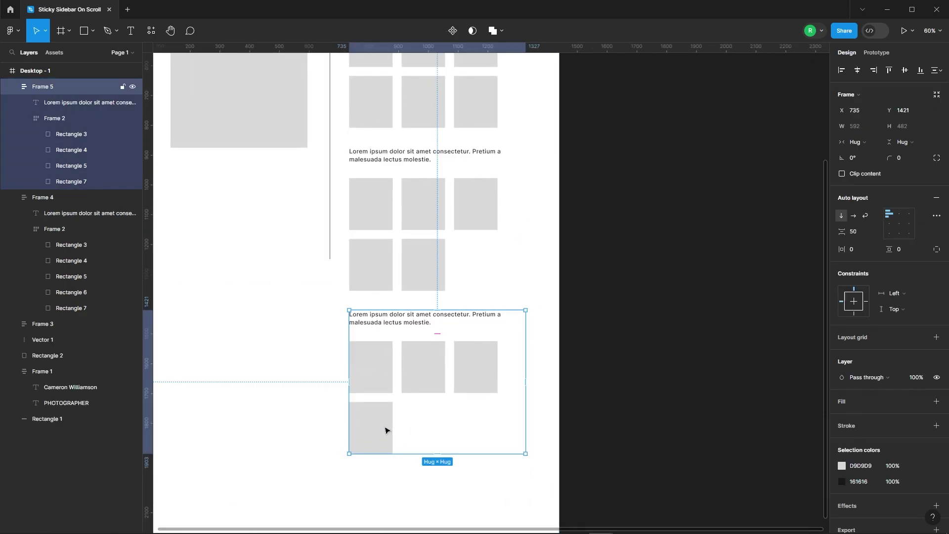
left_click(385, 430, "ctrl")
key("Delete")
Duplicate the three-rectangle block below itself at Y 1764, leaving only two rectangles in the duplicate's grid
scroll(576, 213, "down", 3)
left_click_drag(489, 300, 519, 372)
key("Escape")
scroll(514, 370, "up", 3, "ctrl")
scroll(460, 170, "up", 3)
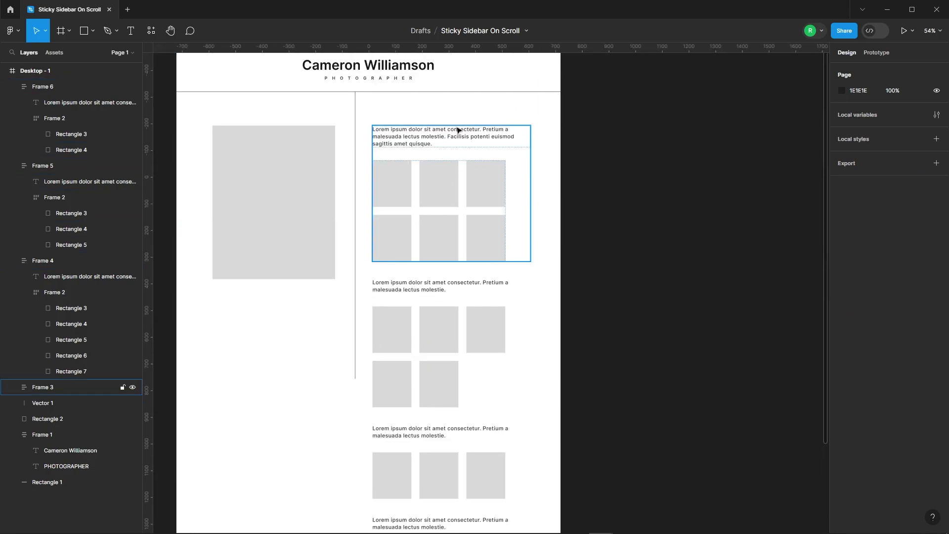
Extend the third block's paragraph so that its second line reads "malesuada lectus molestie acilisis poten."
double_click(449, 135)
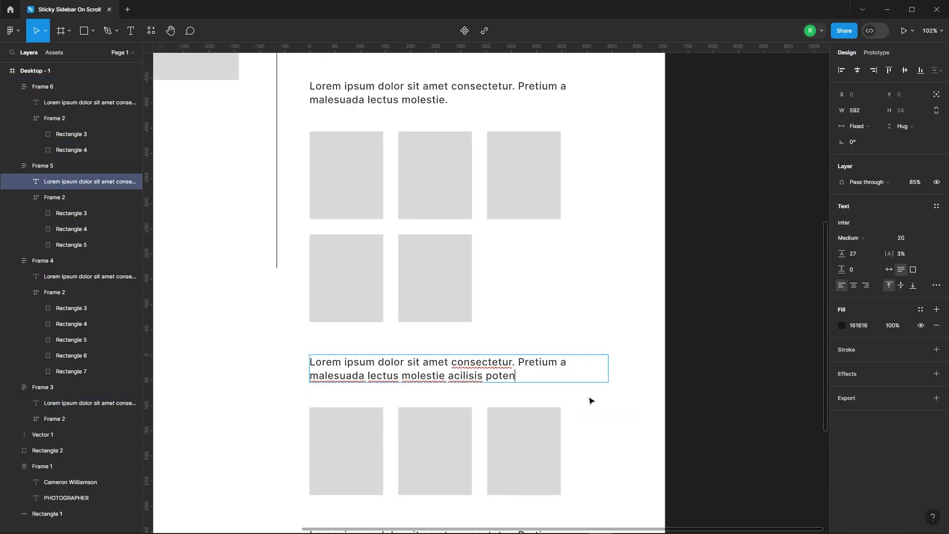
type(".")
scroll(483, 254, "down", 3)
scroll(499, 339, "down", 2, "ctrl")
key("Escape")
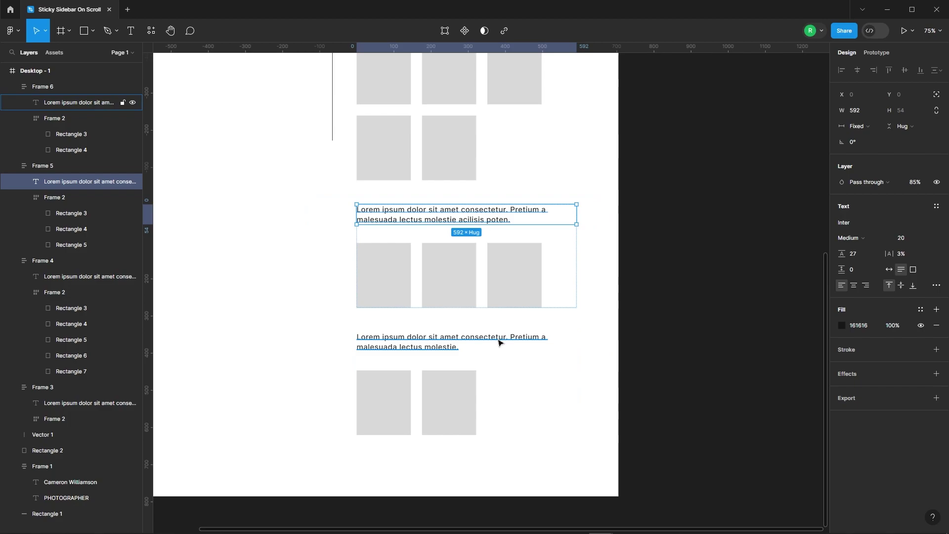
key("Escape")
Extend the vertical divider line between the two columns down to the lower edge of the Desktop - 1 frame
scroll(404, 166, "down", 2, "ctrl")
left_click(403, 166)
left_click_drag(405, 185, 405, 406)
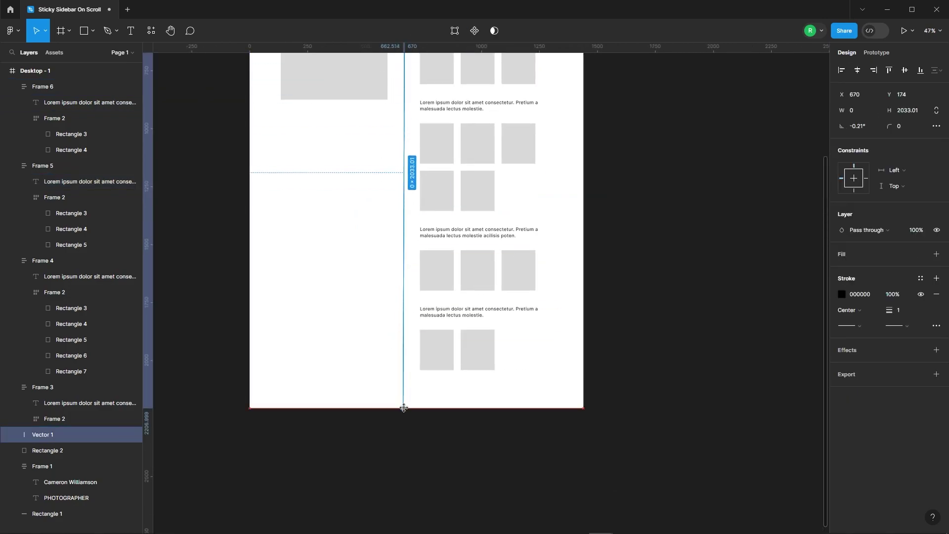
scroll(739, 149, "up", 4)
left_click(662, 130)
scroll(406, 208, "down", 2)
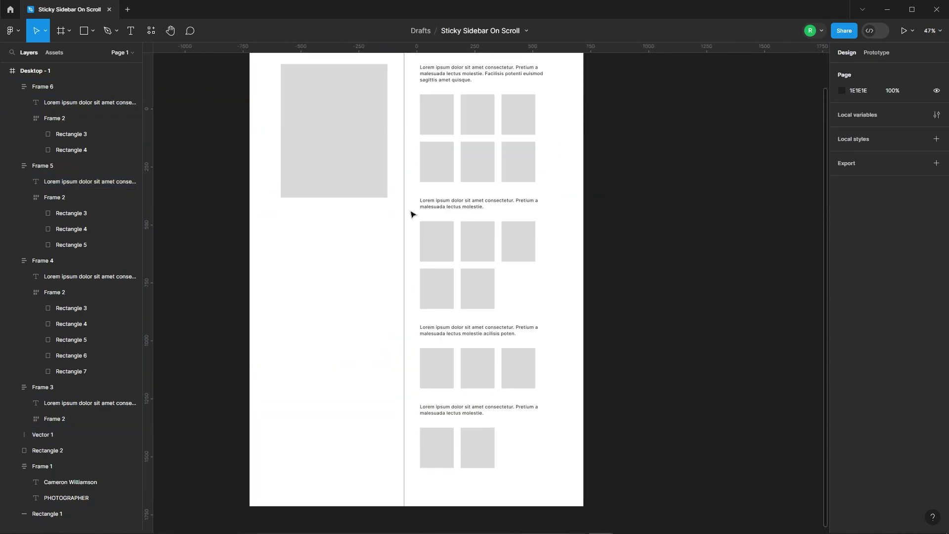
Resize the Desktop - 1 frame to a height of 2168, leaving 126 below the last content block
scroll(386, 225, "up", 1)
scroll(539, 296, "down", 1, "ctrl")
scroll(504, 356, "down", 2)
scroll(447, 409, "down", 1)
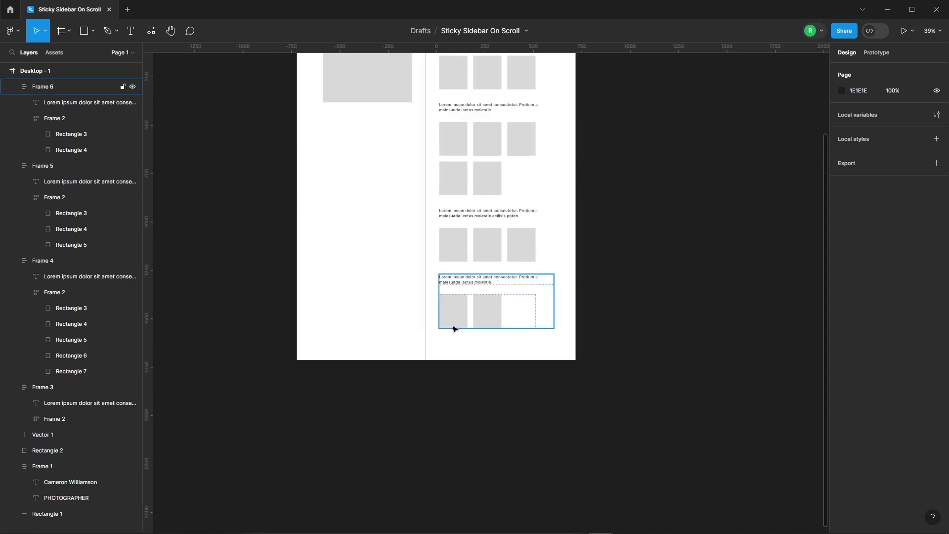
left_click(465, 324)
scroll(454, 326, "up", 4, "ctrl")
scroll(474, 328, "down", 1)
key("alt")
left_click(493, 332)
left_click_drag(486, 348, 486, 325)
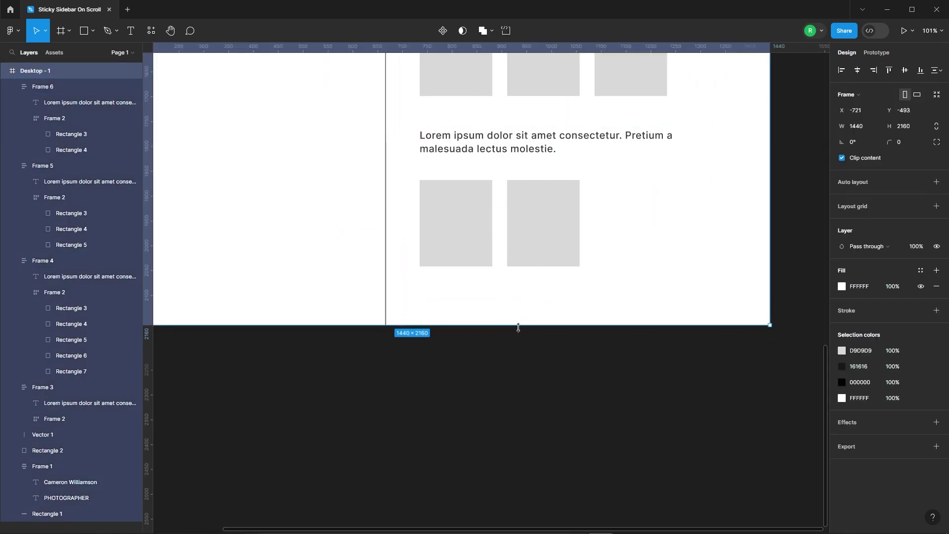
left_click(464, 257)
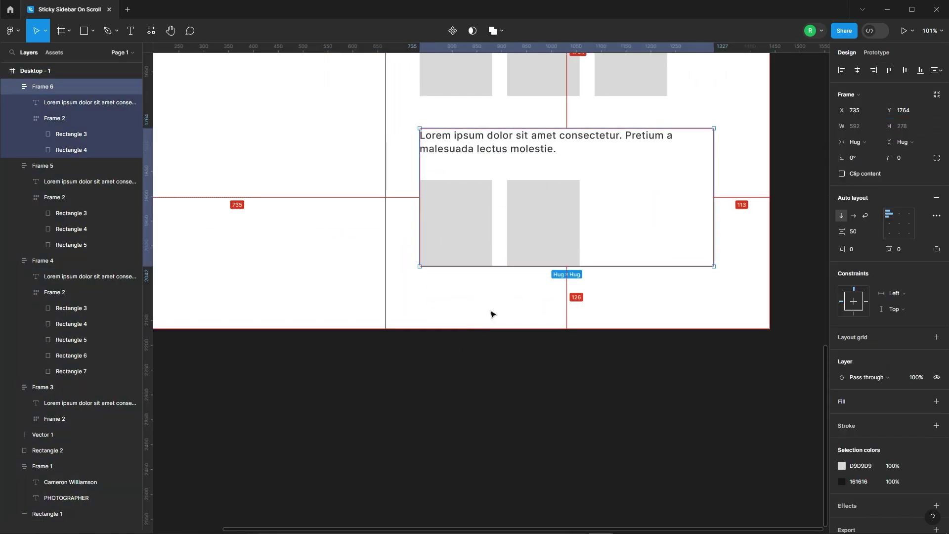
left_click(491, 314)
Paste the Facebook, Instagram, LinkedIn, YouTube and phone icons and place them on the canvas outside the page frame
scroll(489, 336, "down", 4, "ctrl")
scroll(437, 277, "up", 5)
scroll(484, 206, "down", 2, "ctrl")
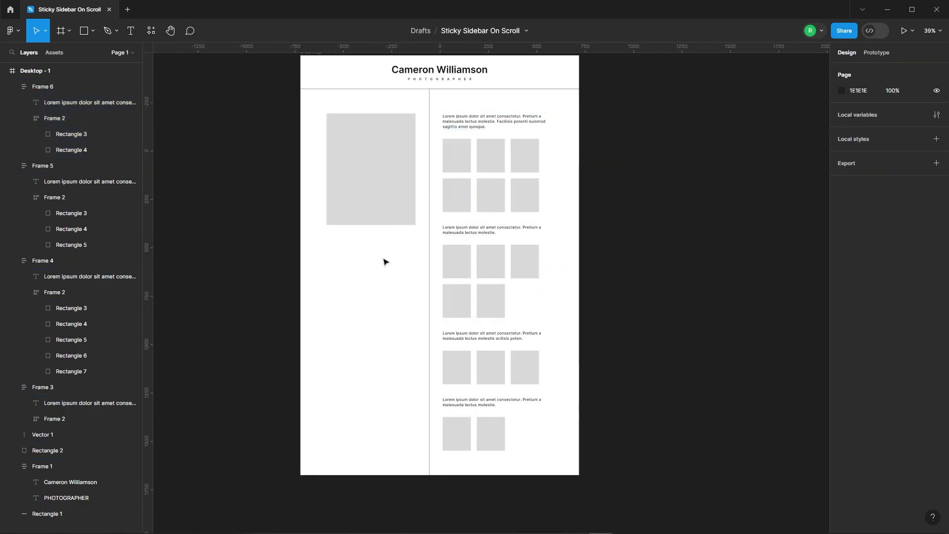
key("ctrl+v")
left_click_drag(490, 293, 272, 247)
left_click(219, 252)
Recolor the five pasted icons to 161616 by sampling the color of the header title
scroll(247, 239, "up", 5)
left_click_drag(179, 236, 390, 395)
left_click(841, 367)
scroll(420, 370, "down", 5)
scroll(525, 205, "up", 4)
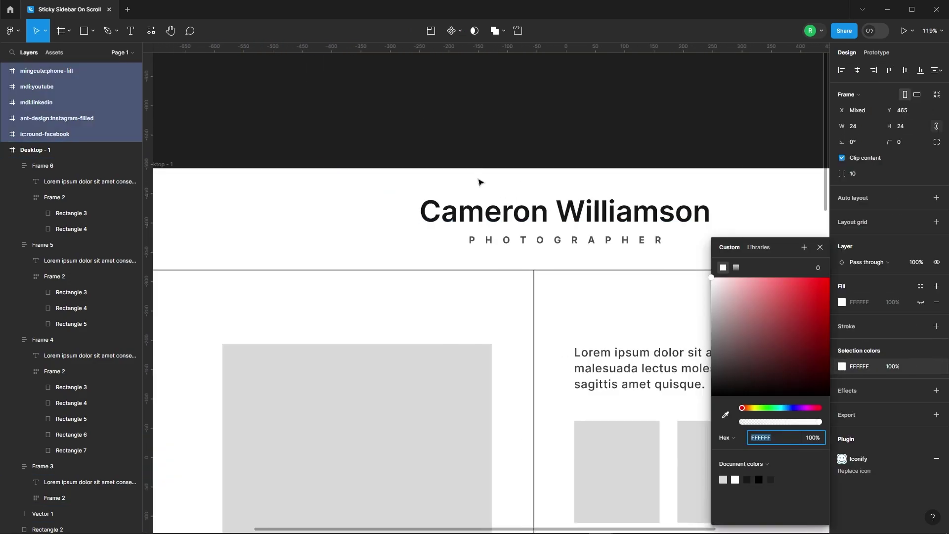
left_click(725, 415)
scroll(383, 217, "down", 8)
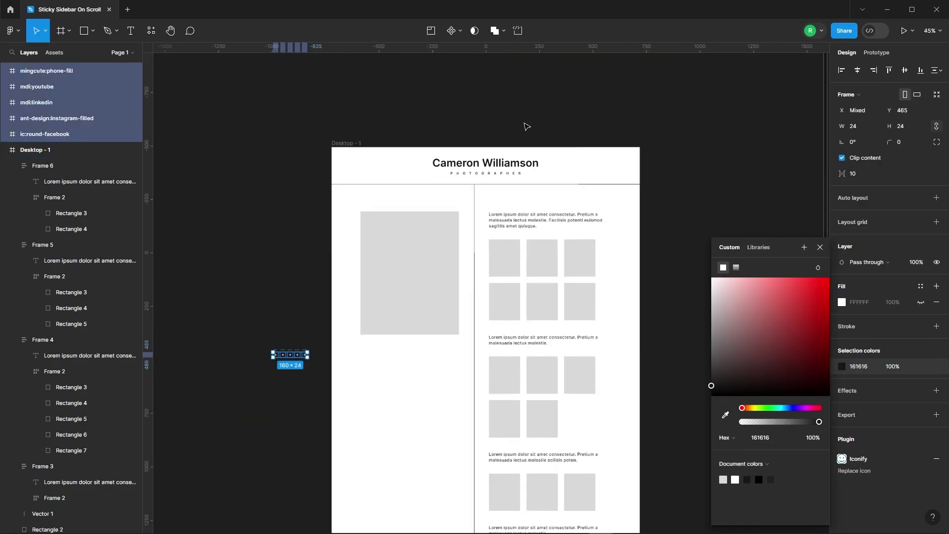
Place the row of five icons on the page beneath the large side rectangle
left_click(411, 251)
scroll(410, 247, "up", 7)
left_click_drag(274, 212, 437, 332)
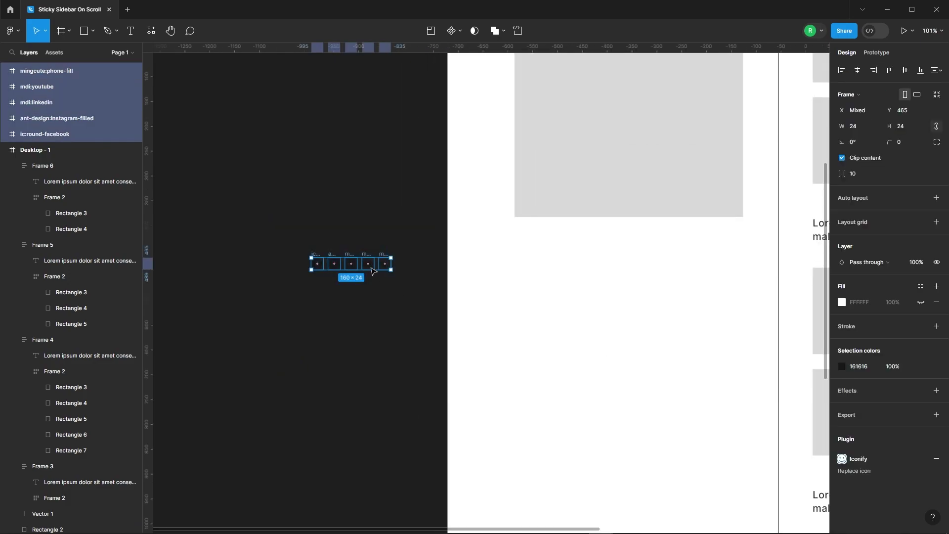
left_click_drag(390, 266, 638, 288)
Combine the five icons in a horizontal auto layout with a spacing of 30
right_click(615, 286)
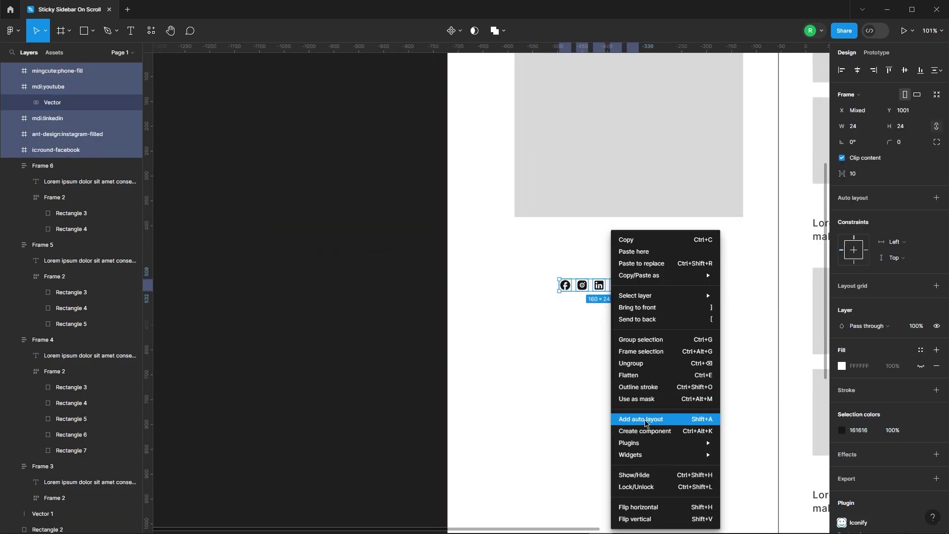
left_click(645, 420)
left_click(862, 234)
key("Return")
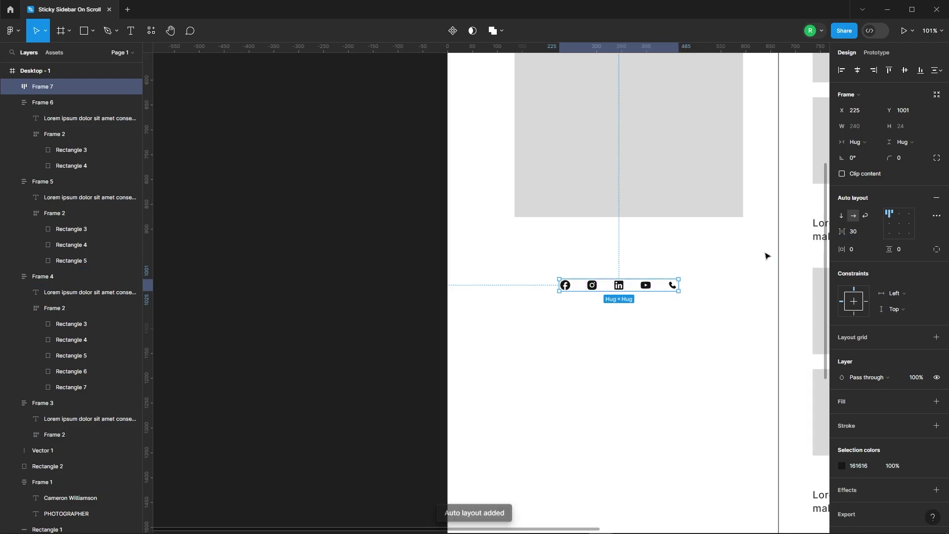
Center the icon row horizontally under the large side rectangle and position it at X 245, Y 896
left_click(377, 214)
scroll(377, 214, "down", 2)
left_click(585, 274)
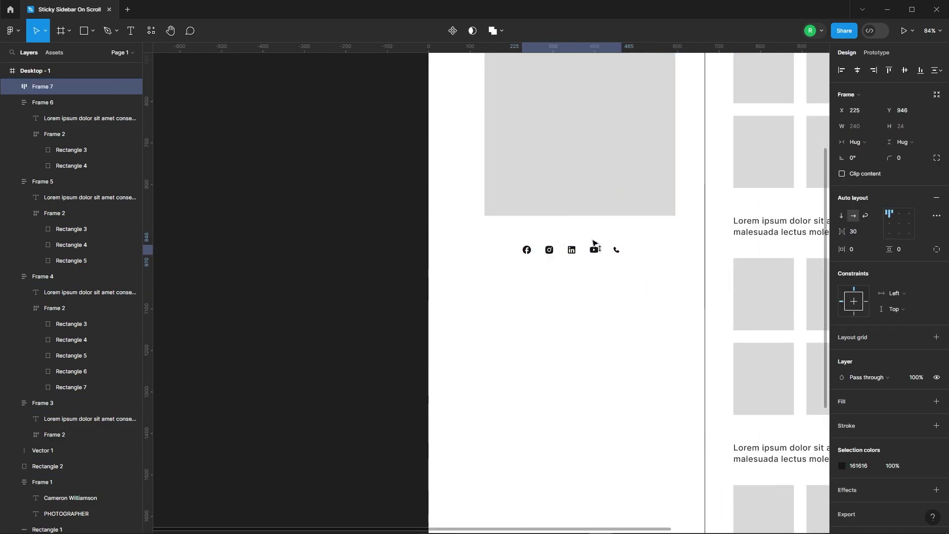
left_click(616, 178, "shift")
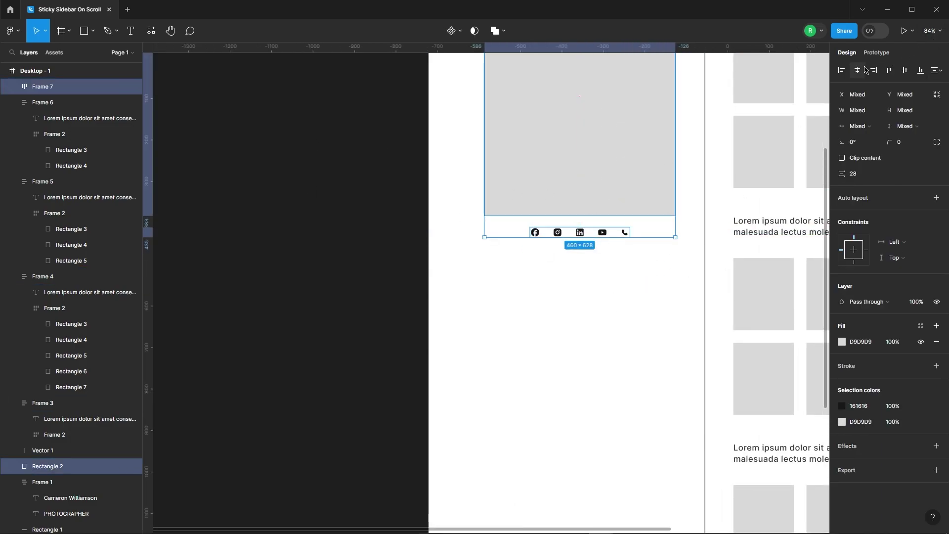
left_click(616, 195, "shift")
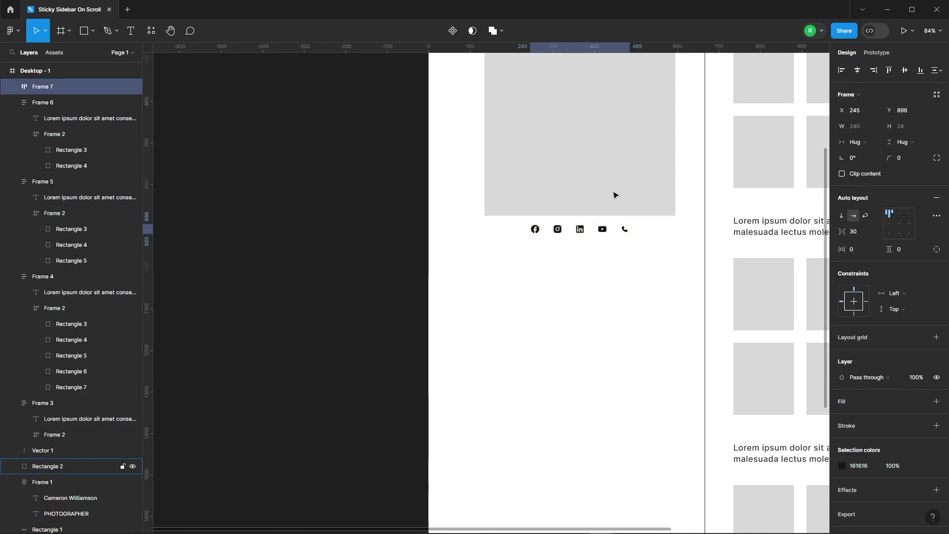
left_click(593, 308)
Run the Unsplash plugin and place its window beside the page design
scroll(342, 242, "down", 6)
scroll(615, 282, "down", 1)
scroll(667, 126, "up", 1)
left_click(156, 32)
left_click(280, 81)
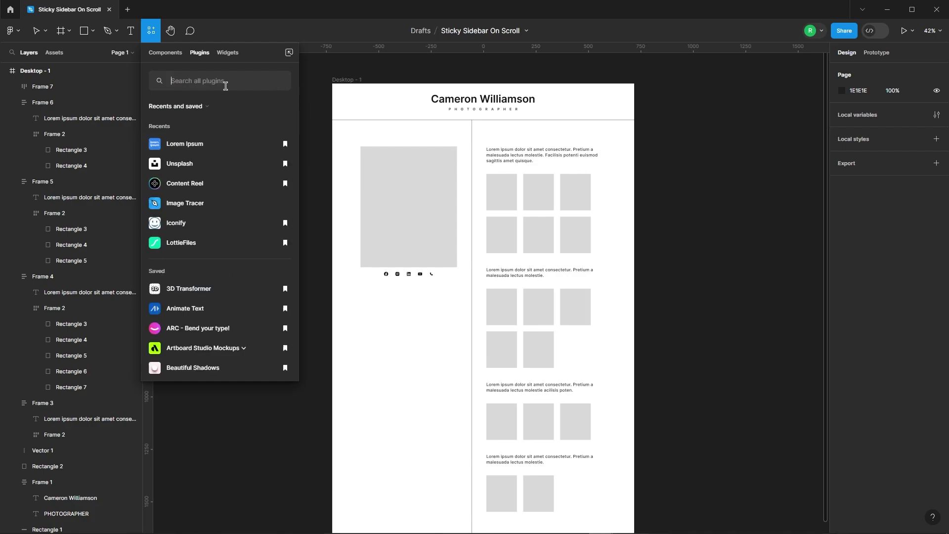
left_click(190, 165)
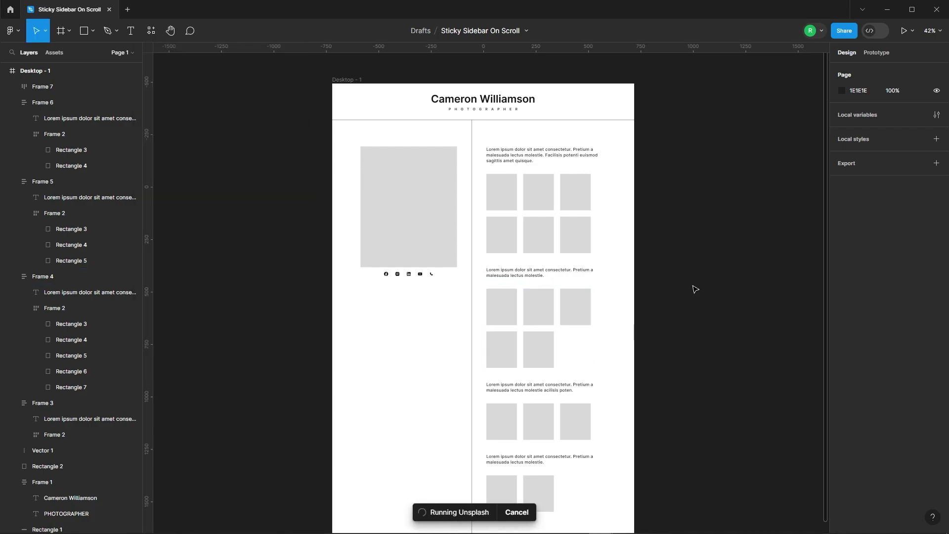
left_click(333, 101)
scroll(695, 273, "down", 3)
scroll(543, 266, "up", 1)
Search Unsplash for "portrait" and fill the large side rectangle with the photo of the man in a red beanie
left_click(529, 247)
left_click(373, 101)
left_click(373, 130)
left_click(330, 197)
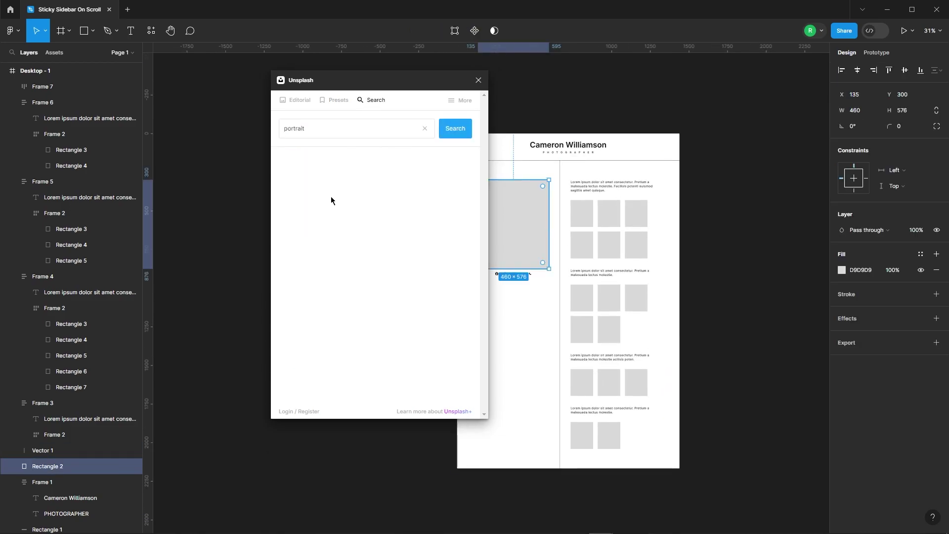
scroll(346, 247, "down", 3)
left_click(425, 247)
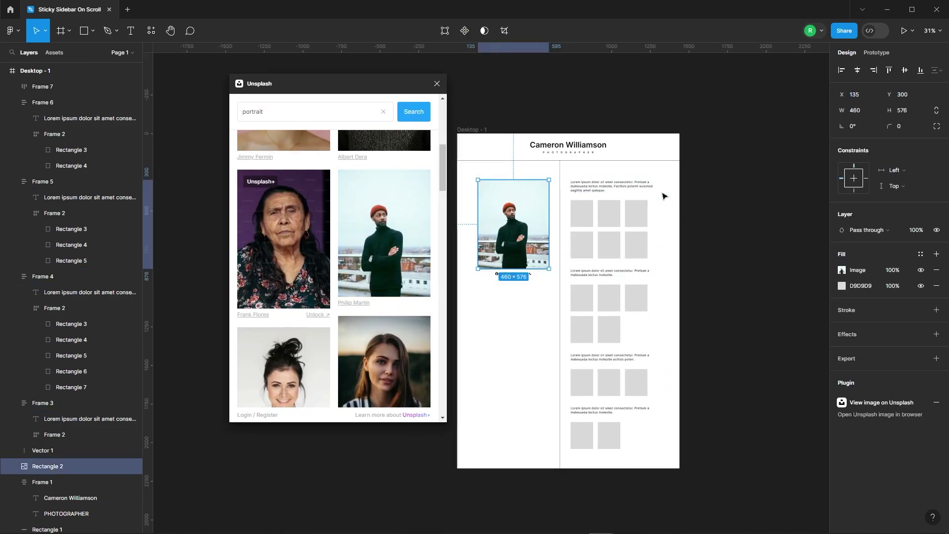
Fill the four rectangle grids with Unsplash photos of portraits, food, animals and "colorful" scenes, and close the plugin
scroll(665, 193, "up", 5)
left_click(514, 235, "ctrl")
left_click(610, 239)
left_click(516, 242)
scroll(387, 284, "up", 6)
left_click(399, 255)
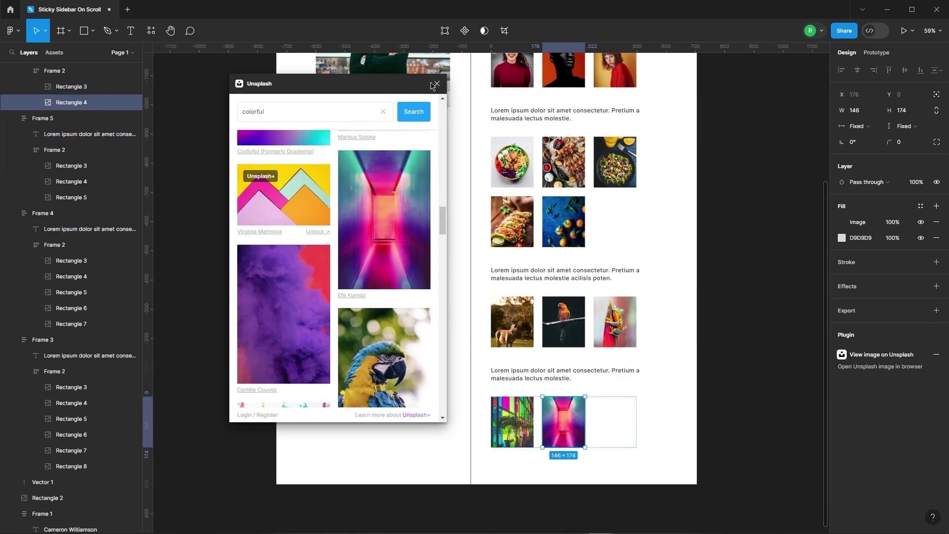
left_click(436, 84)
left_click(756, 306)
scroll(476, 216, "up", 2)
scroll(342, 247, "down", 5)
scroll(338, 140, "up", 1)
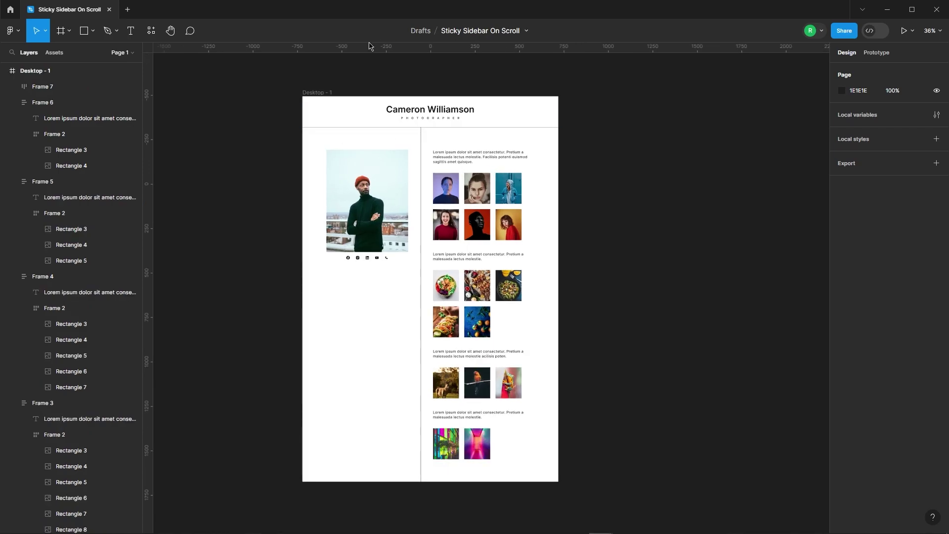
Preview the Desktop - 1 frame as a prototype and check how the whole page scrolls
left_click(325, 93)
left_click(903, 31)
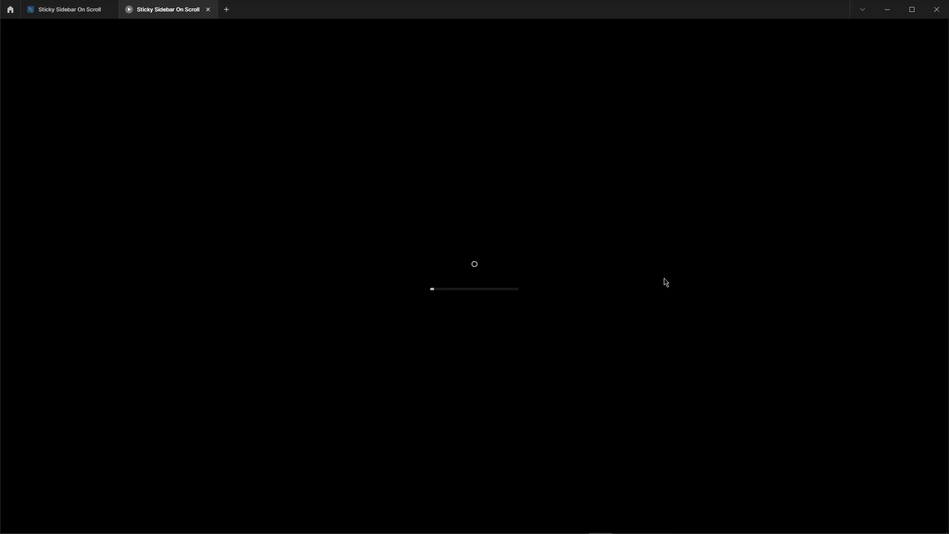
scroll(435, 192, "down", 5)
scroll(440, 196, "up", 5)
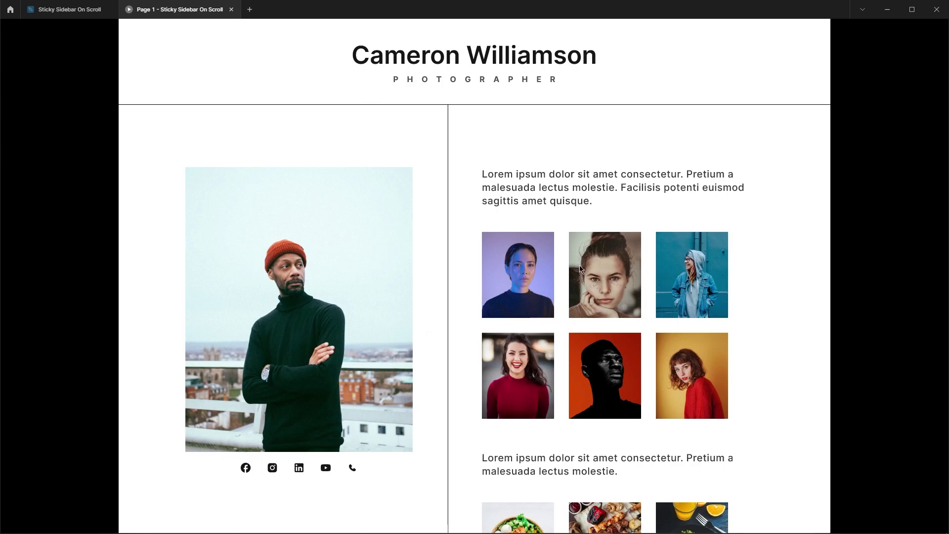
scroll(585, 198, "down", 10)
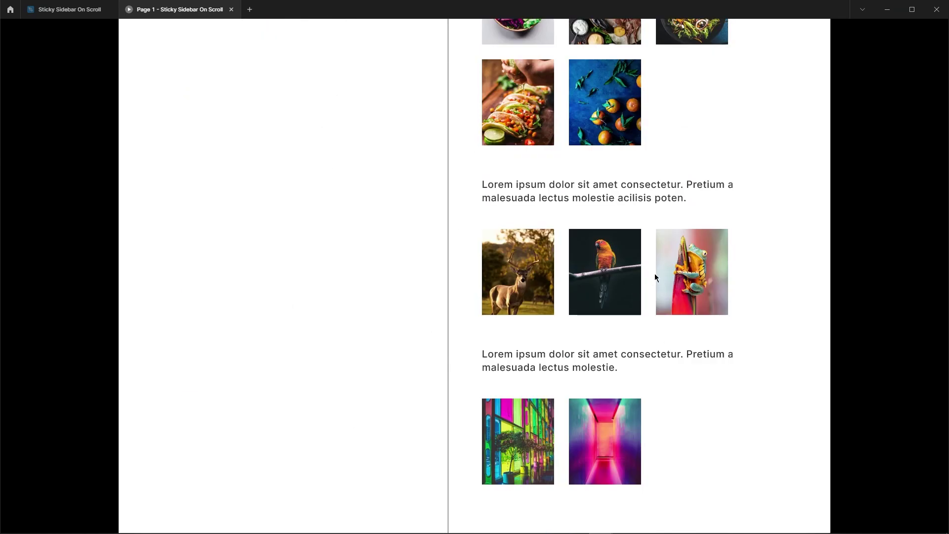
scroll(654, 275, "up", 10)
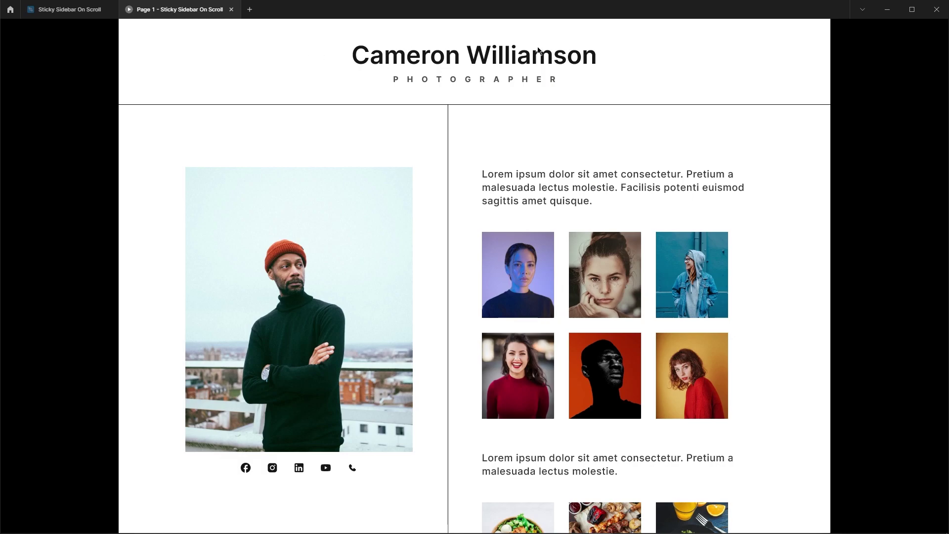
Return to the design file and group the header's title text with its background rectangle
left_click(72, 10)
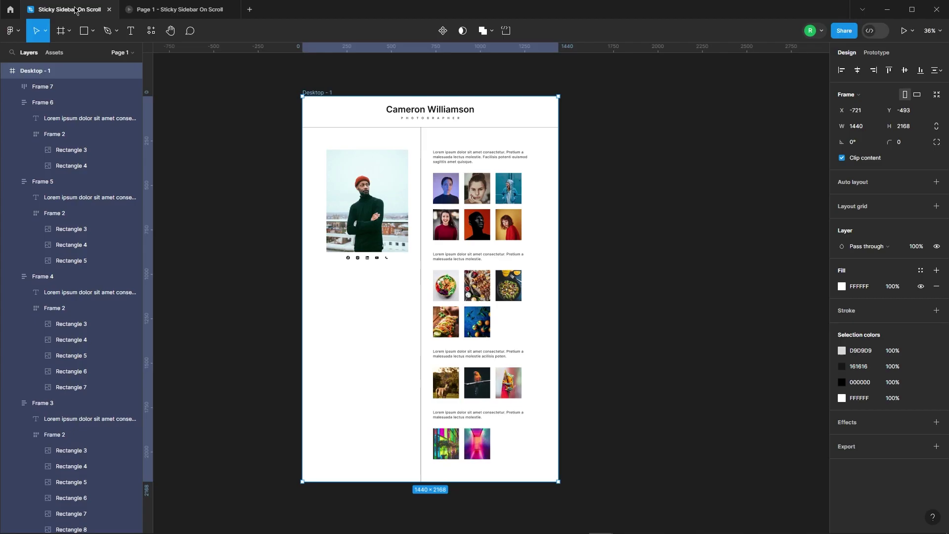
scroll(422, 70, "up", 3)
left_click(495, 149)
left_click(591, 172, "shift")
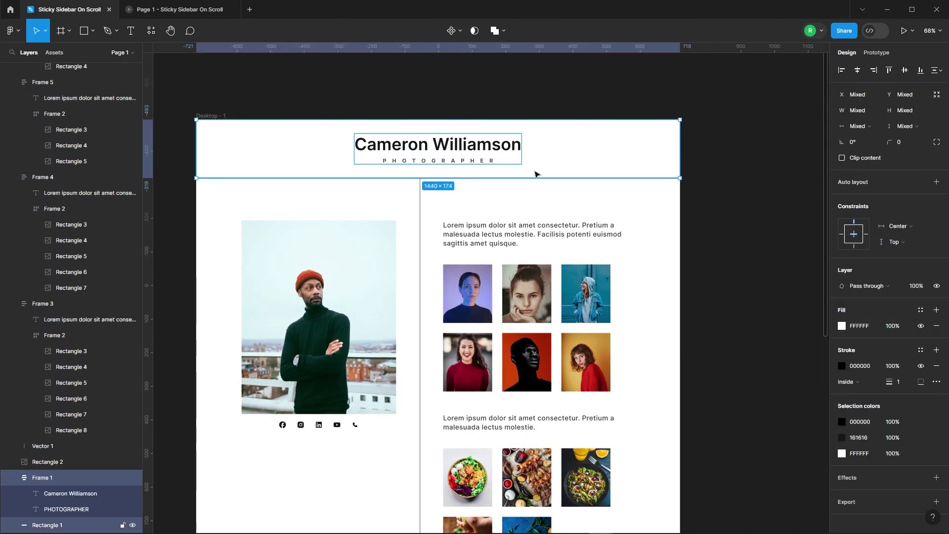
right_click(609, 145)
left_click(637, 249)
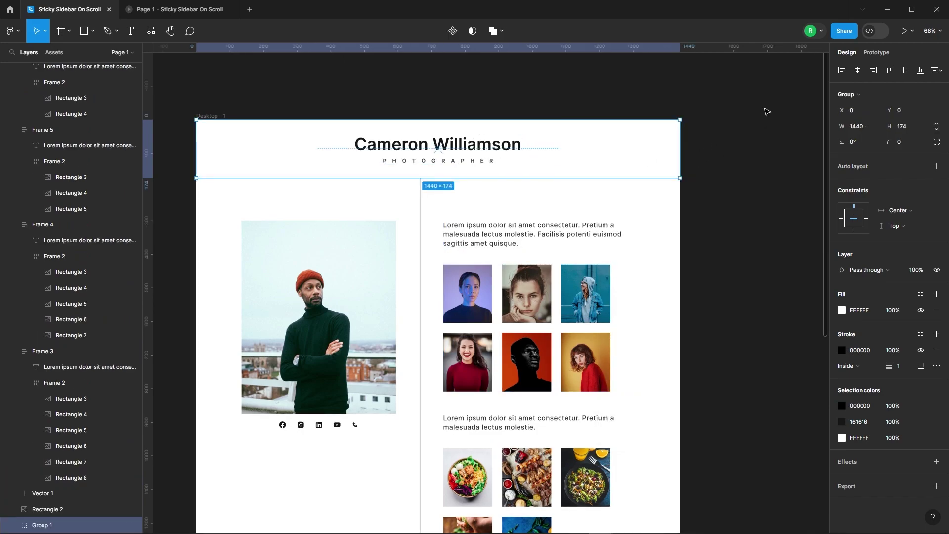
Set the header group's prototype scroll position to Sticky (stop at top edge)
left_click(877, 52)
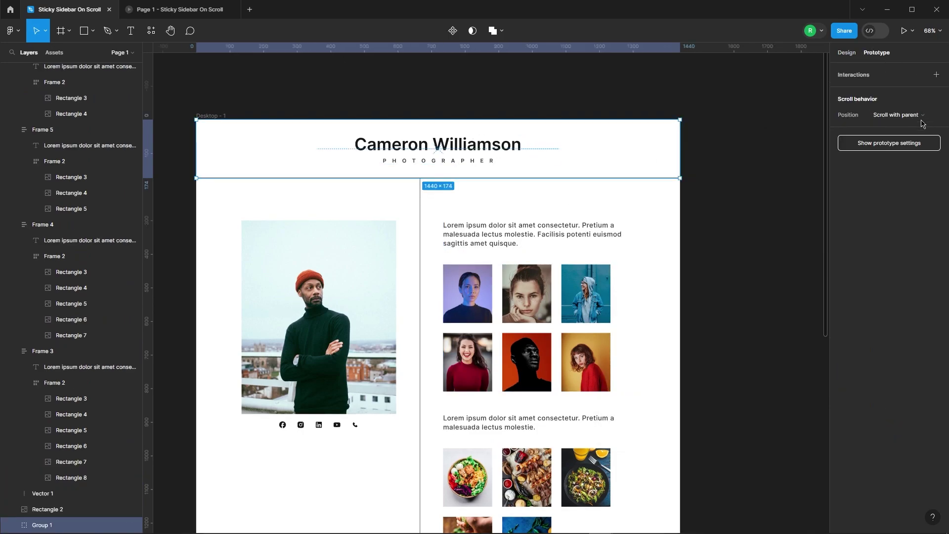
left_click(898, 115)
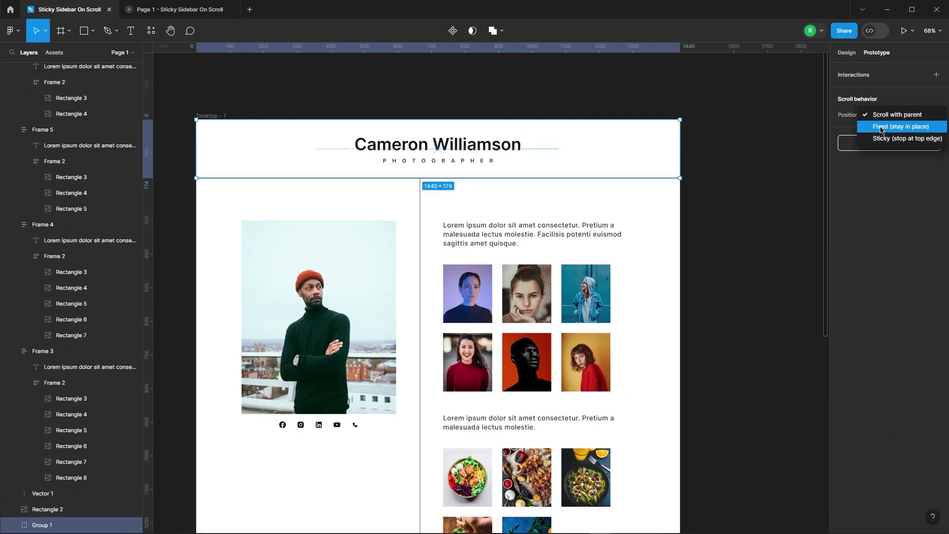
left_click(907, 139)
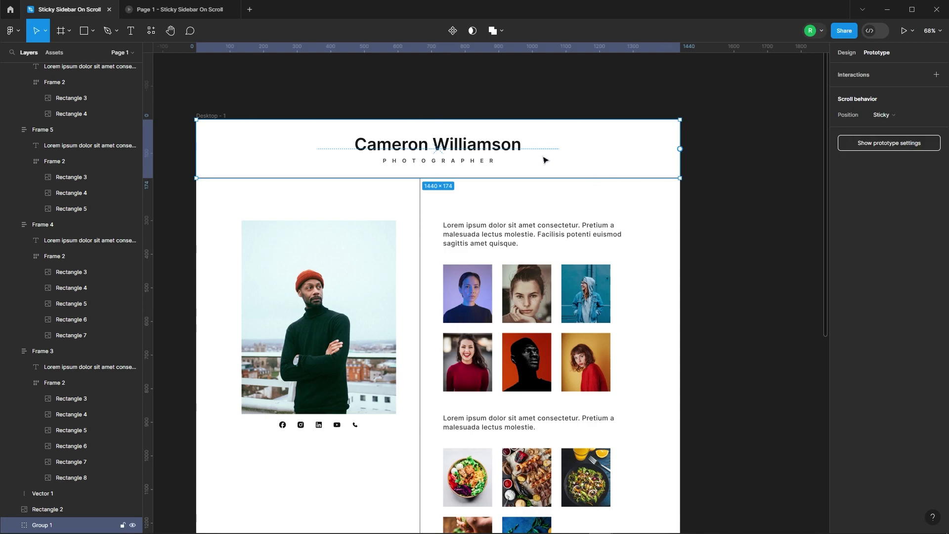
Preview the prototype and check how the header group behaves while the page scrolls
left_click(194, 12)
scroll(512, 208, "down", 4)
scroll(510, 221, "up", 4)
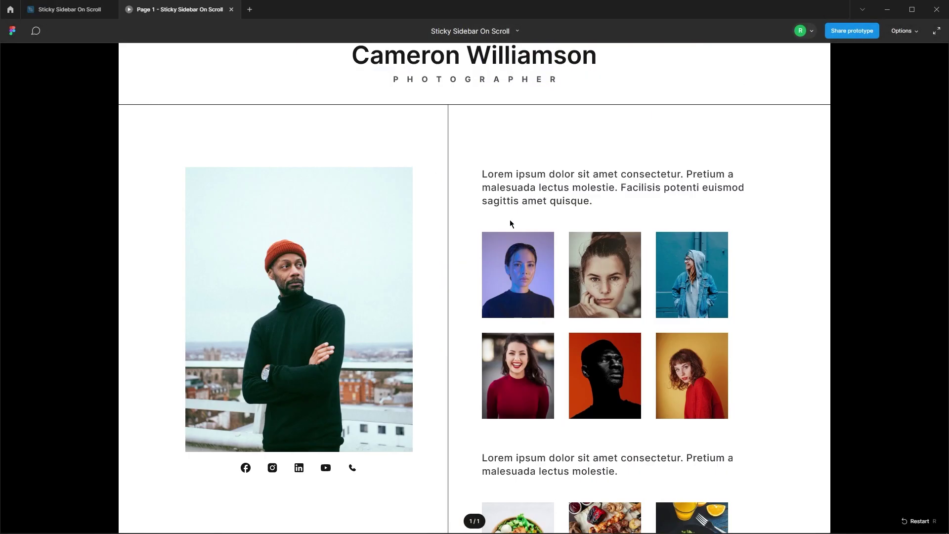
Return to the design file and bring the header group to the front of the Desktop - 1 frame's layers
left_click(79, 9)
left_click(847, 52)
right_click(615, 141)
left_click(637, 246)
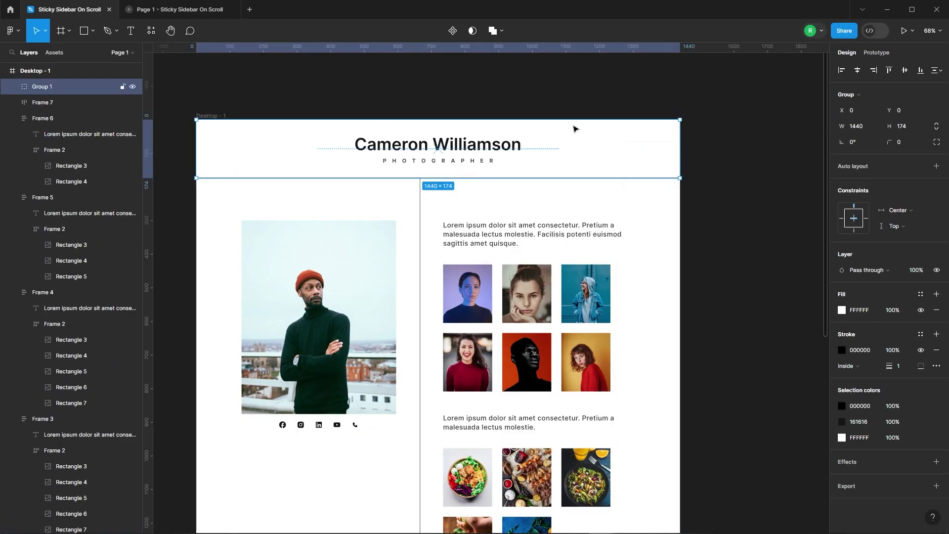
Switch to the prototype preview and check how the content scrolls beneath the header
left_click(173, 10)
scroll(428, 150, "down", 5)
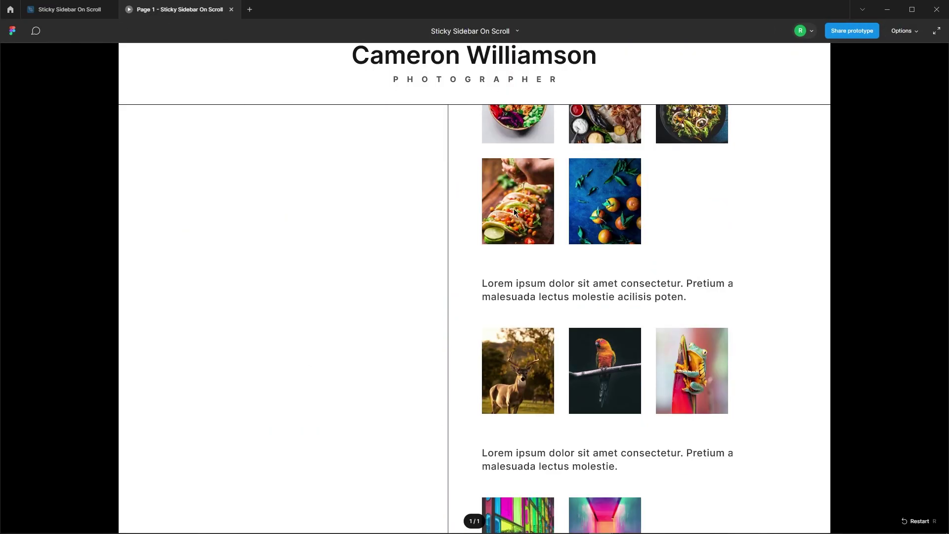
scroll(487, 39, "up", 5)
scroll(597, 200, "down", 1)
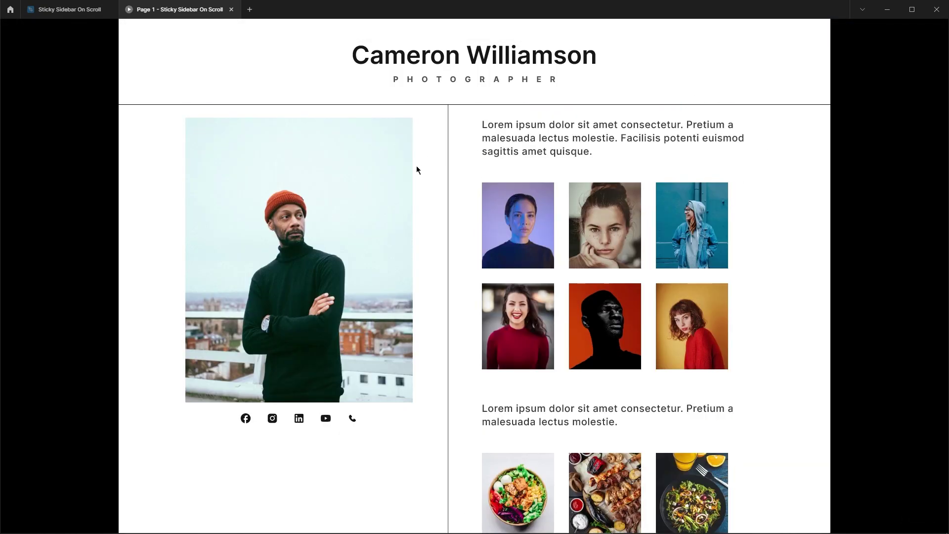
scroll(571, 195, "down", 1)
scroll(268, 236, "up", 2)
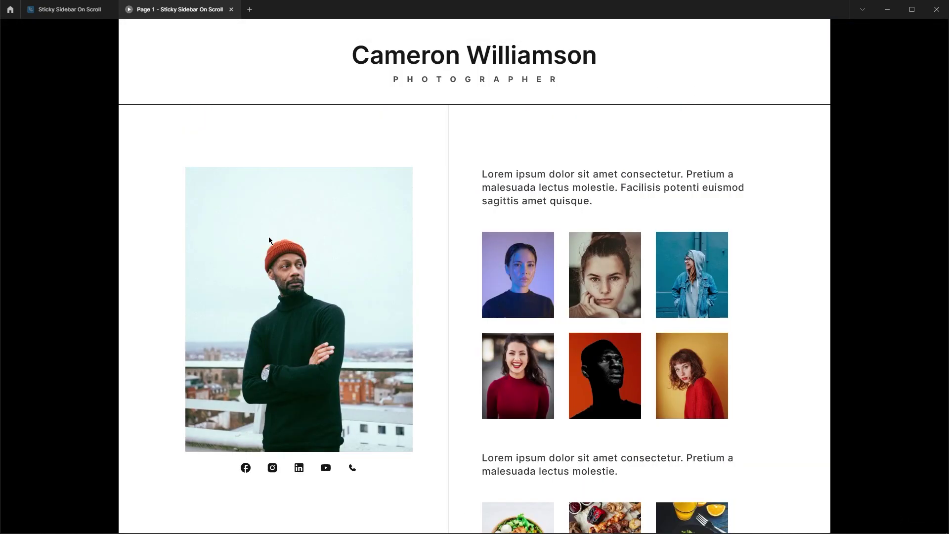
Return to the design file and group the large portrait photo with the social icons row below it
left_click(83, 12)
scroll(412, 193, "down", 1)
left_click_drag(237, 209, 403, 424)
right_click(352, 269)
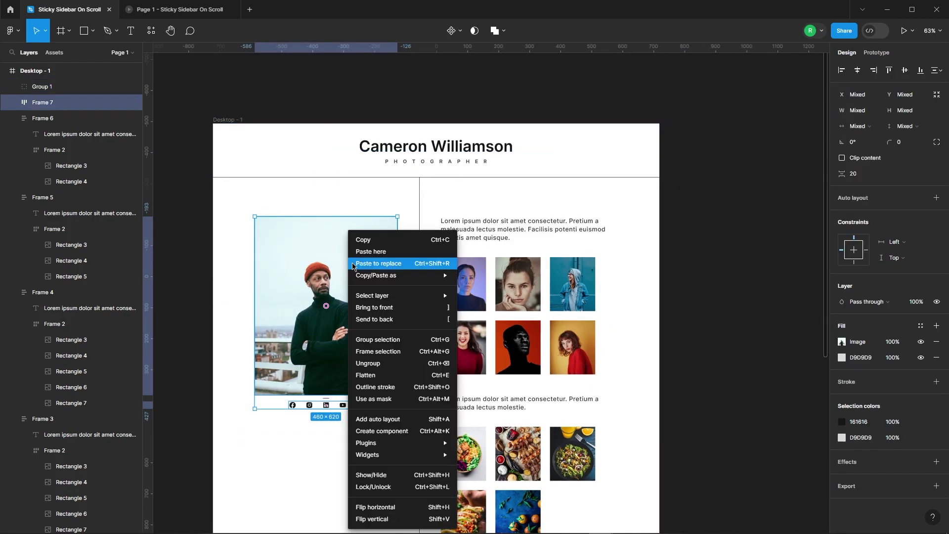
left_click(371, 344)
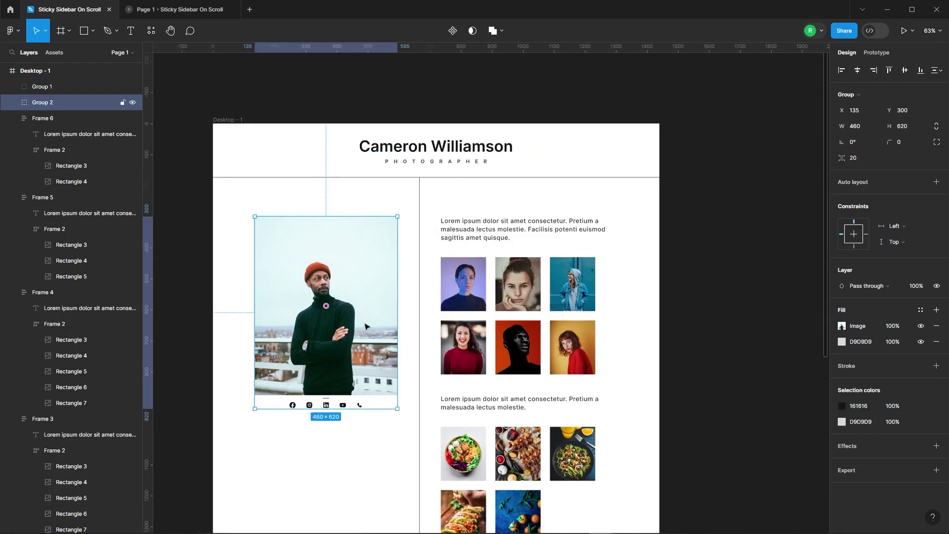
Set the scroll position of the portrait and social icons group to Sticky (stop at top edge)
left_click(877, 53)
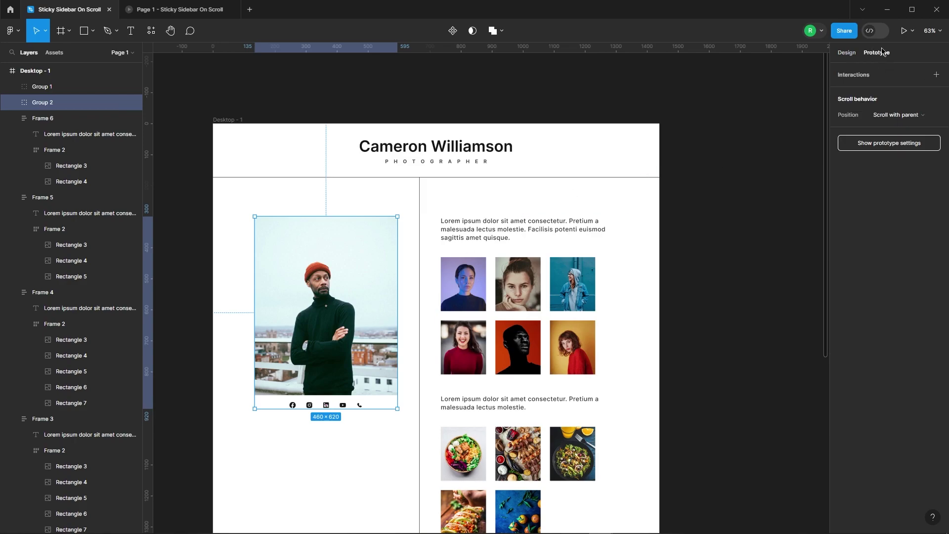
left_click(896, 116)
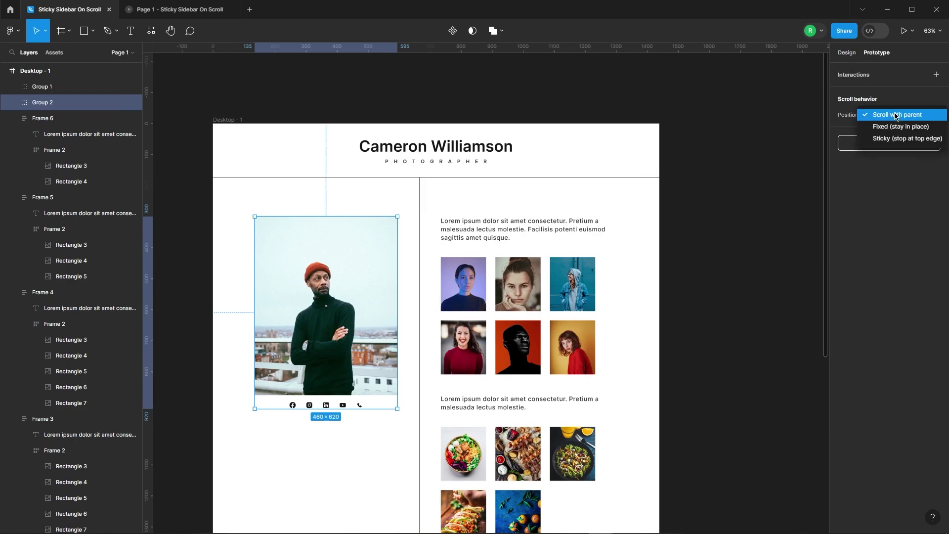
left_click(930, 140)
left_click(535, 118)
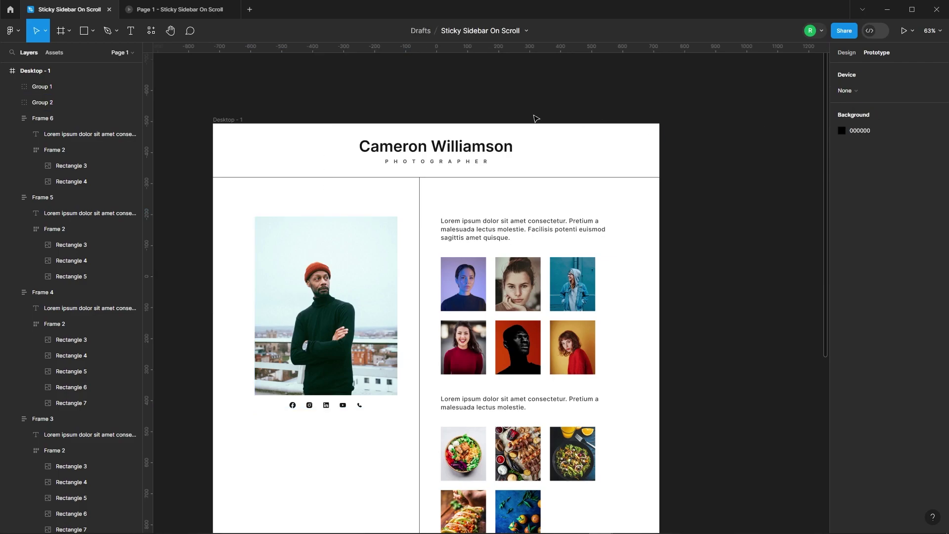
Preview the prototype and check where the portrait sidebar stops relative to the header while scrolling
left_click(209, 8)
scroll(340, 230, "down", 8)
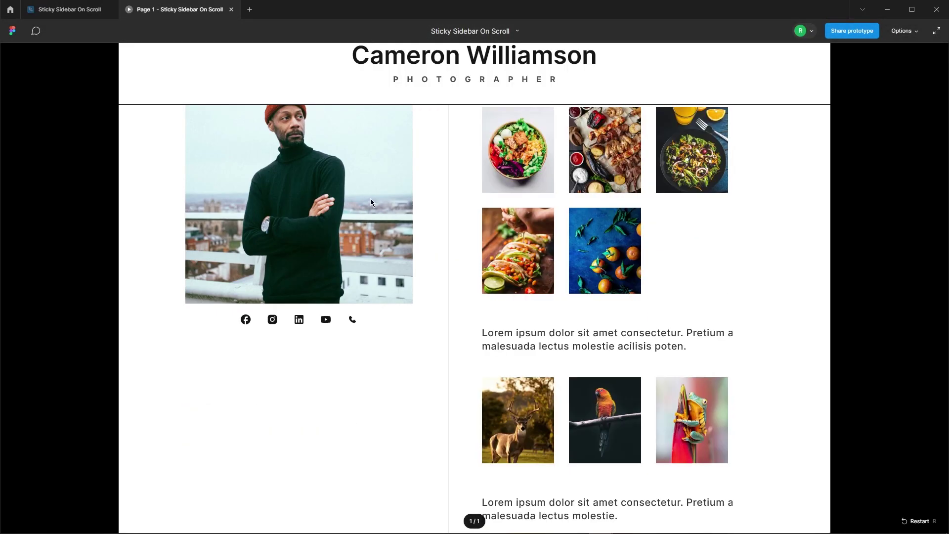
scroll(363, 266, "up", 1)
scroll(364, 266, "down", 1)
scroll(363, 266, "up", 1)
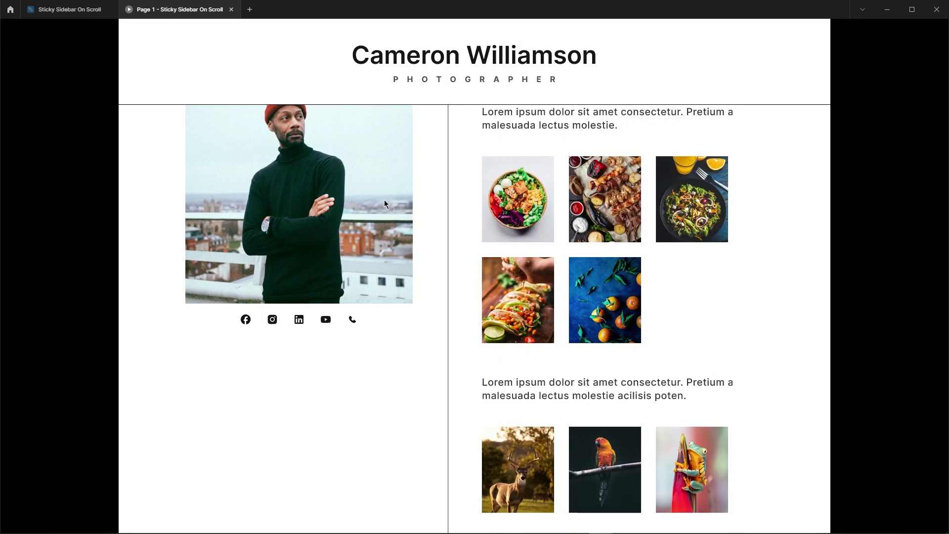
Return to the design file and add auto layout to the portrait sidebar group
left_click(69, 9)
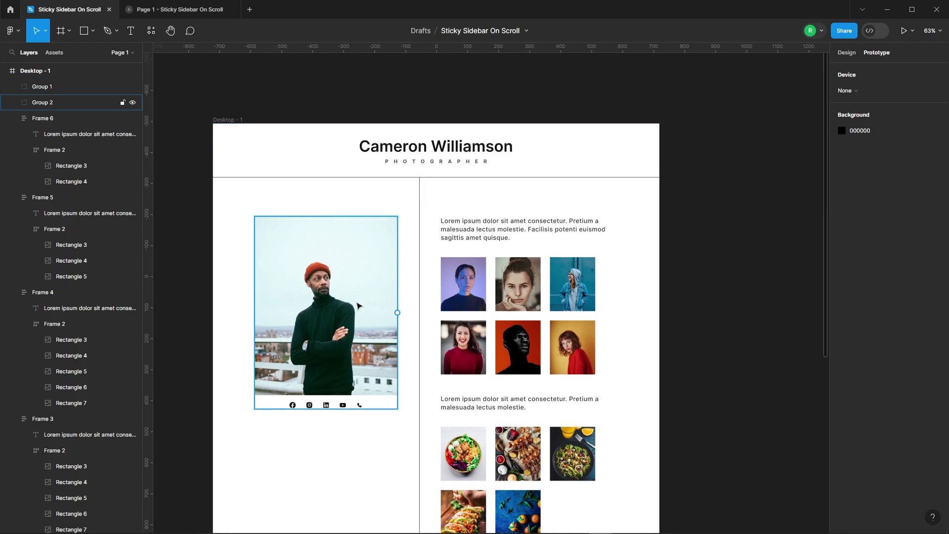
left_click(359, 305)
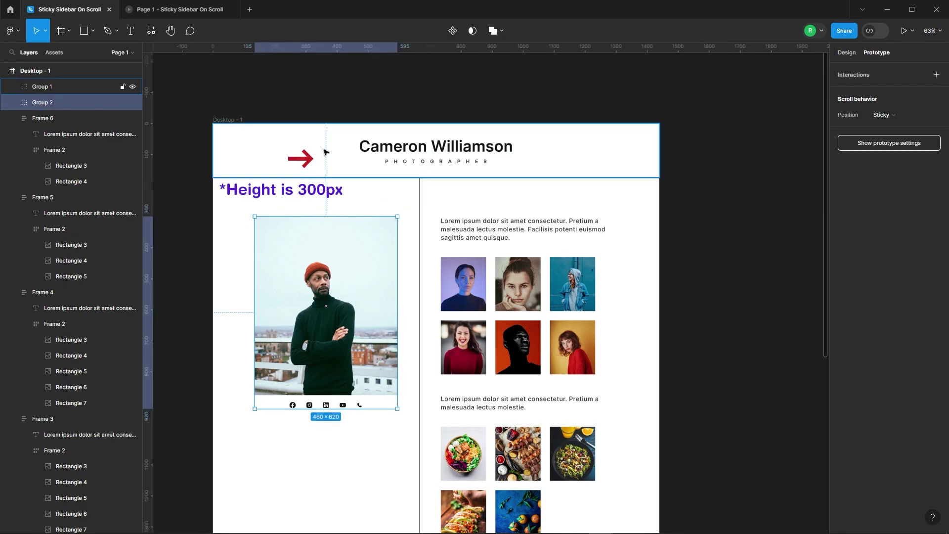
left_click(846, 52)
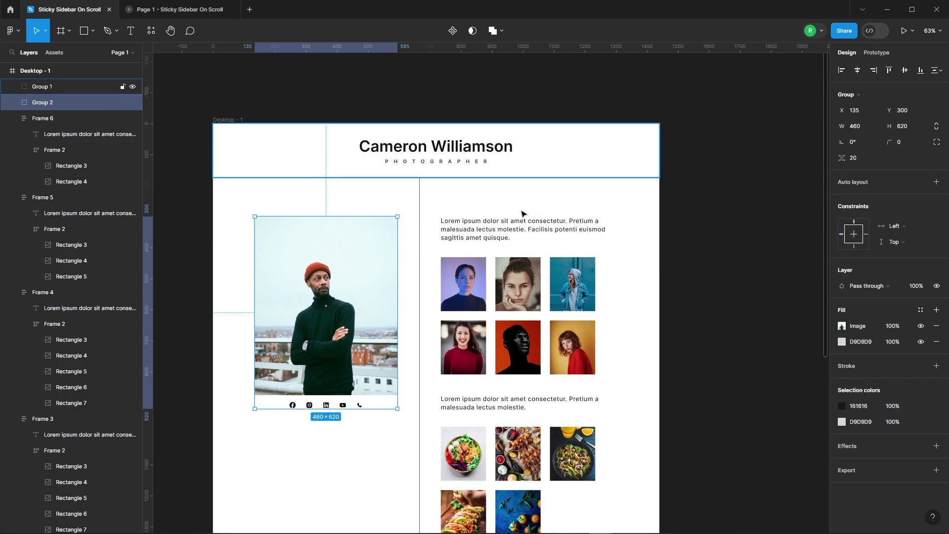
right_click(358, 267)
left_click(390, 421)
Show individual paddings for the sidebar's auto layout frame and set its top padding to 300
left_click(936, 249)
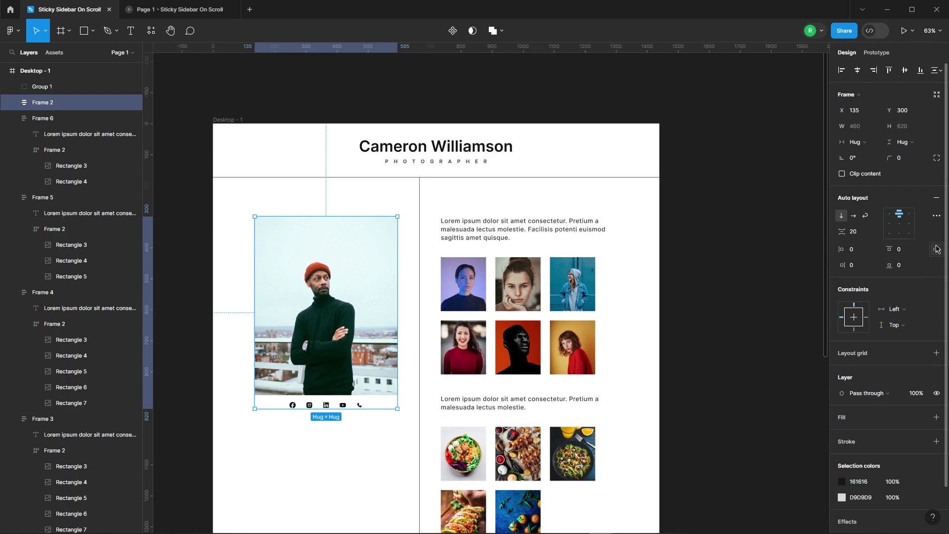
left_click(902, 254)
type("300")
key("Return")
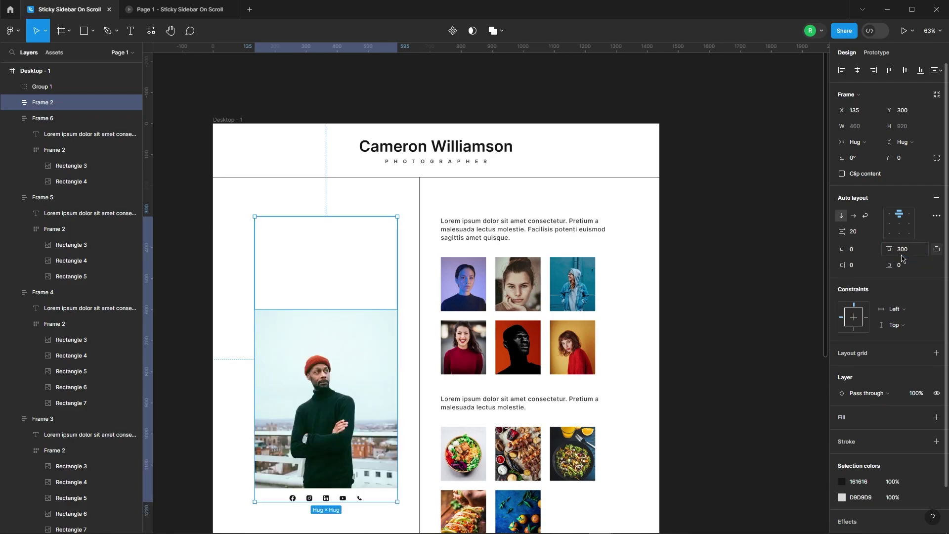
Move the sidebar frame straight up to the top edge of the Desktop - 1 frame, at Y 0
scroll(430, 161, "down", 2)
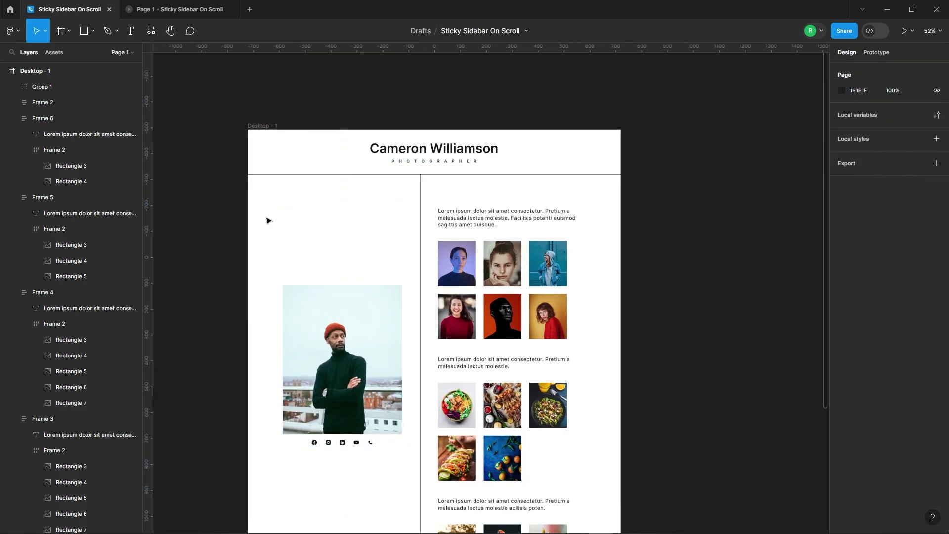
left_click_drag(350, 335, 344, 258)
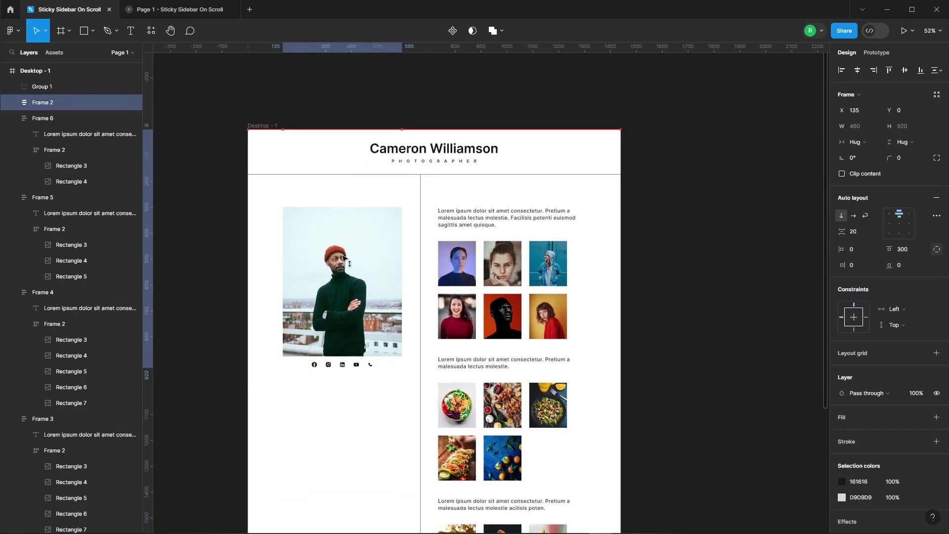
scroll(321, 151, "up", 3)
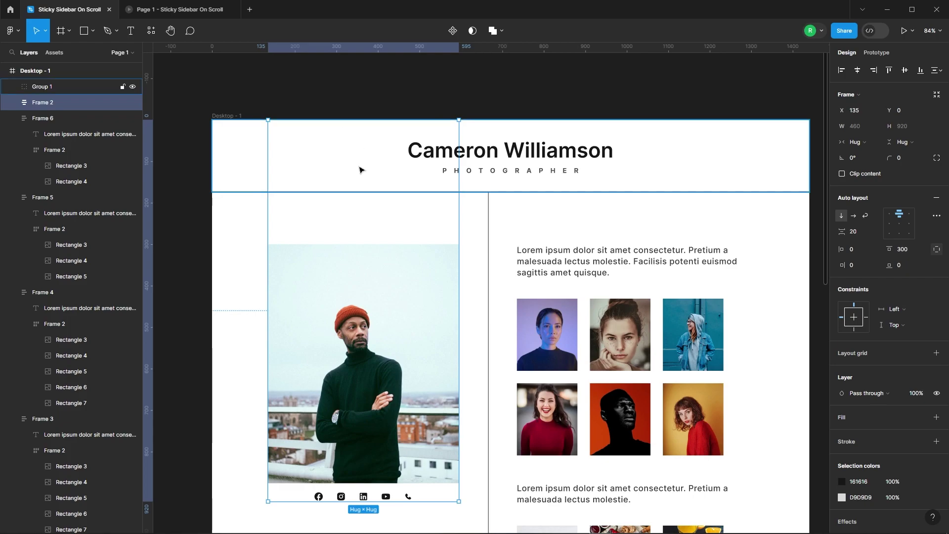
left_click(243, 232)
left_click(244, 148)
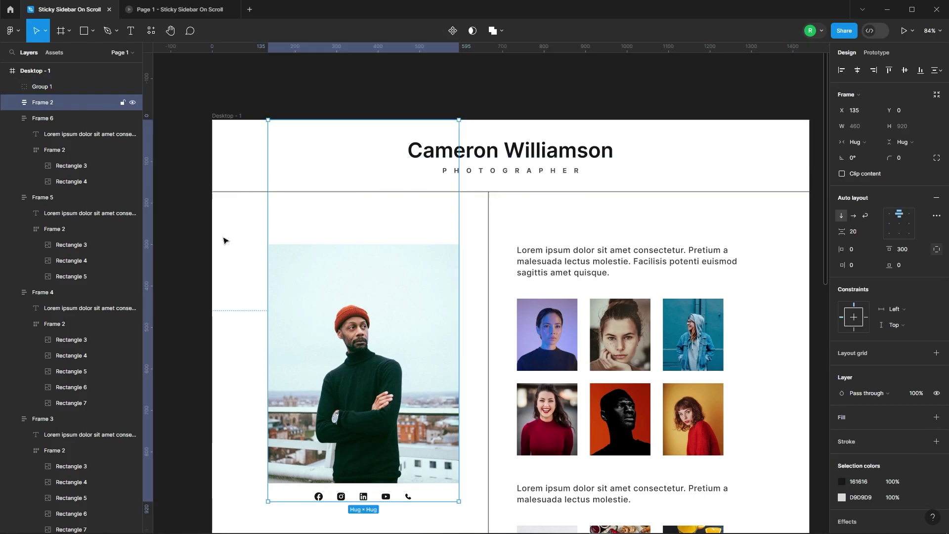
left_click(255, 211)
scroll(255, 211, "down", 2)
Check the sidebar frame's scroll position in its prototype settings
left_click(368, 300)
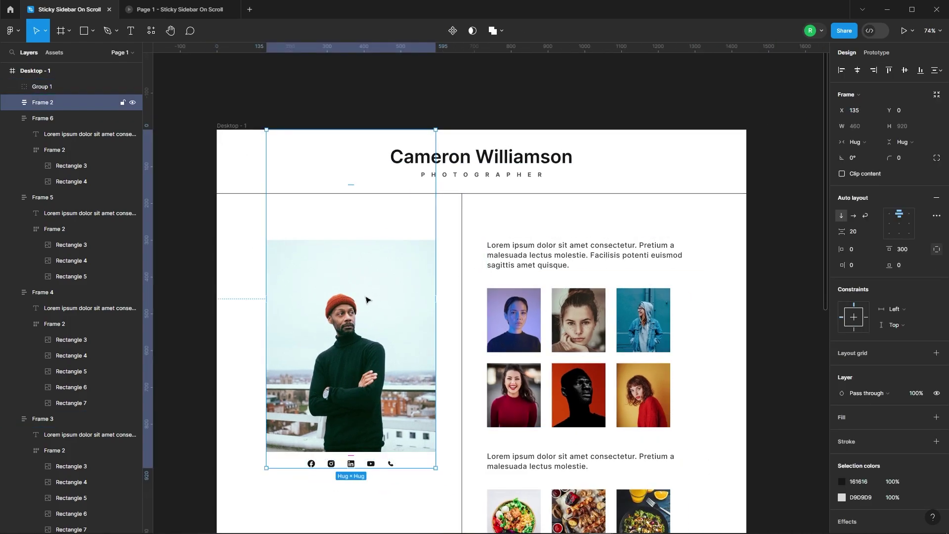
left_click(876, 52)
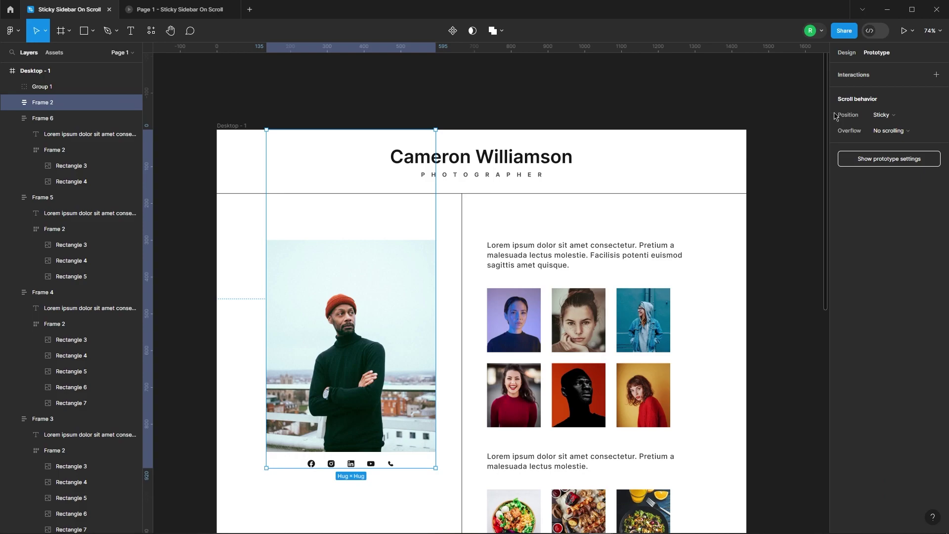
left_click(906, 117)
left_click(893, 117)
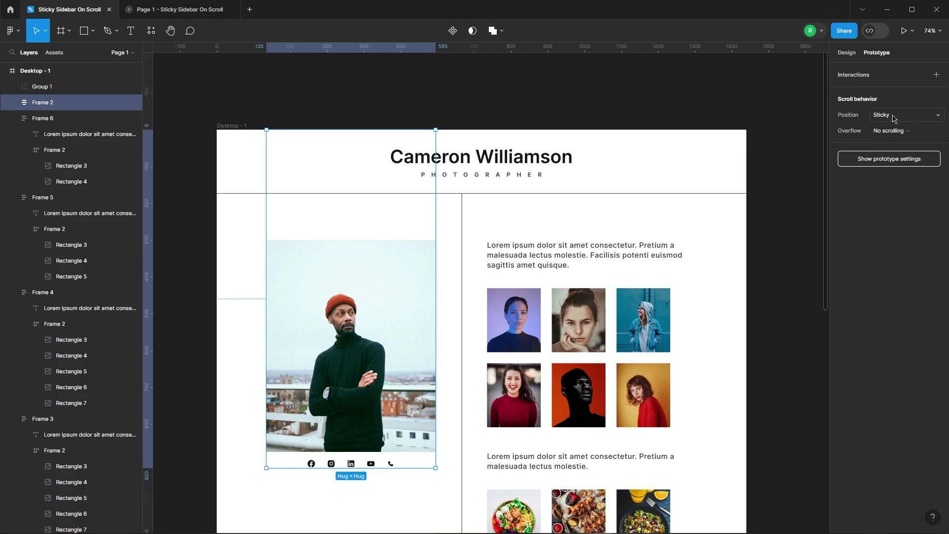
left_click(657, 109)
Preview the prototype and scroll the whole page repeatedly to check the header and sidebar against the moving content blocks
left_click(164, 9)
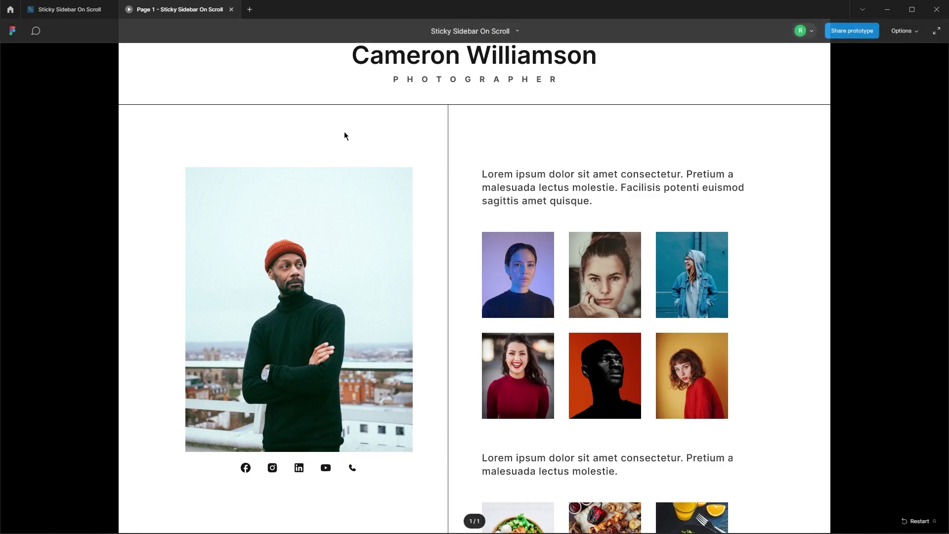
scroll(622, 303, "down", 7)
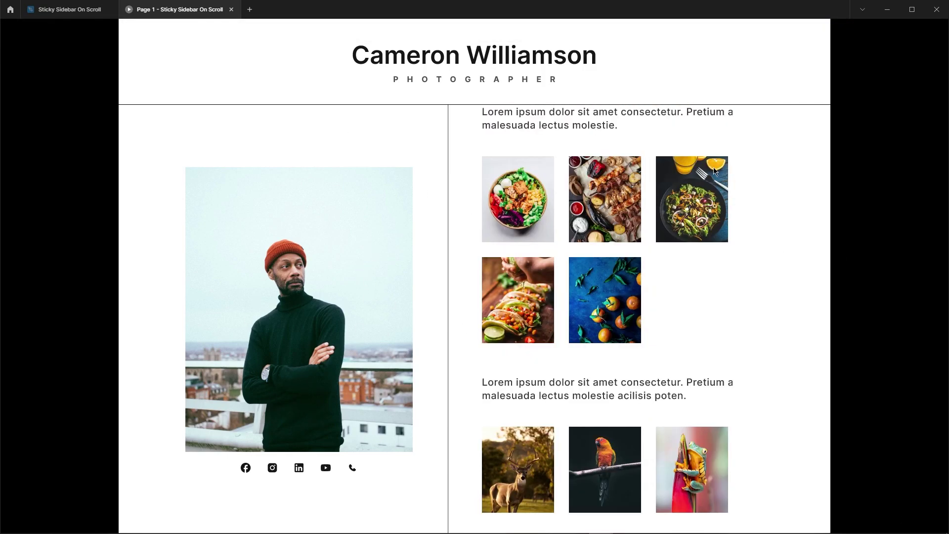
scroll(621, 249, "down", 4)
scroll(558, 263, "up", 11)
scroll(548, 181, "down", 8)
scroll(641, 289, "up", 8)
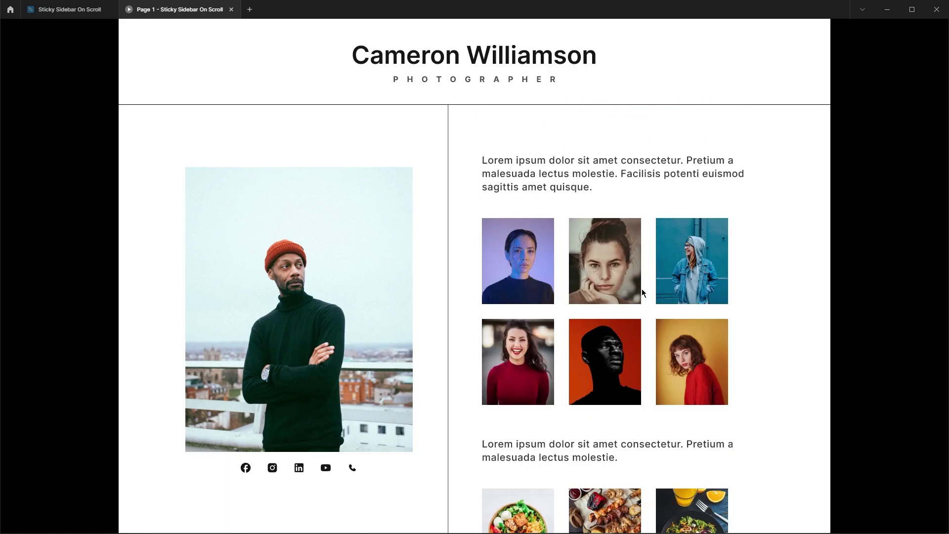
scroll(641, 289, "up", 1)
scroll(629, 270, "down", 11)
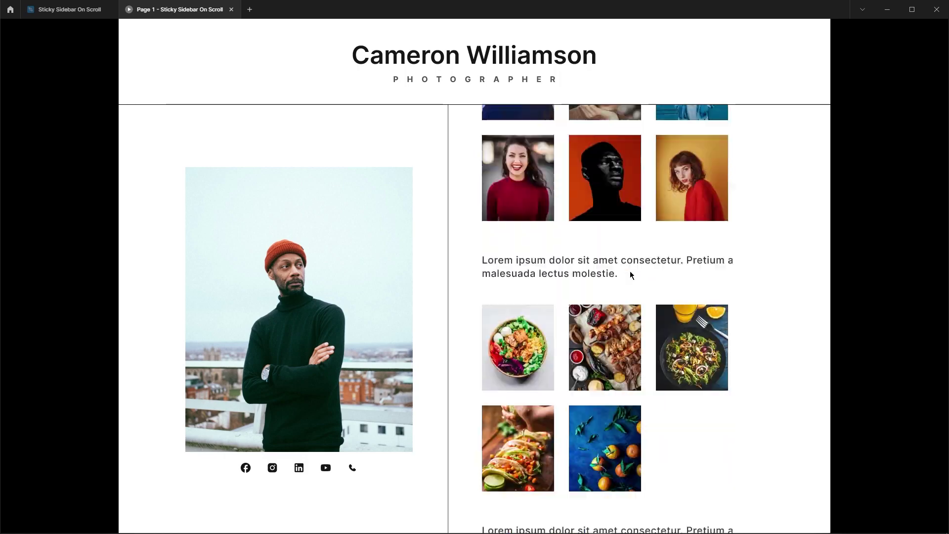
scroll(680, 345, "up", 7)
scroll(680, 345, "up", 5)
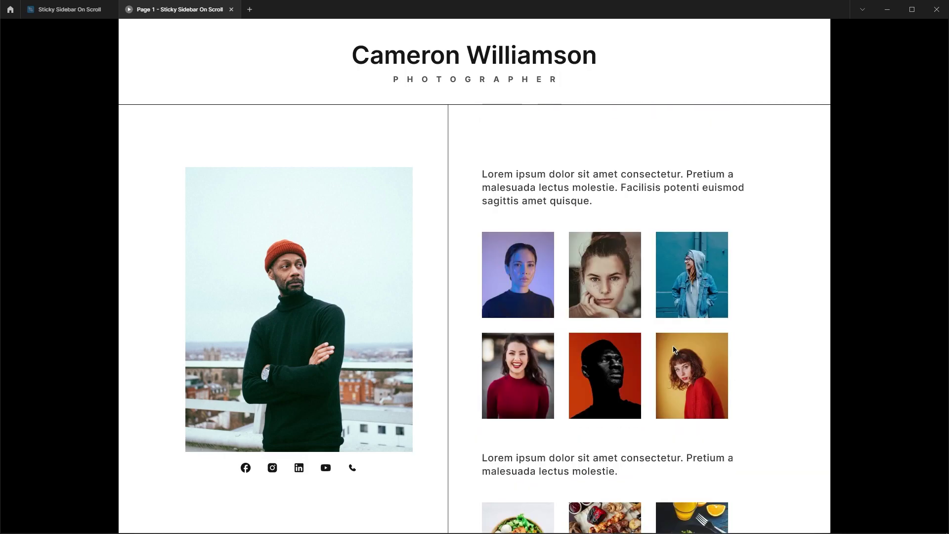
scroll(701, 337, "down", 10)
scroll(708, 340, "down", 1)
scroll(769, 366, "up", 8)
scroll(811, 355, "down", 8)
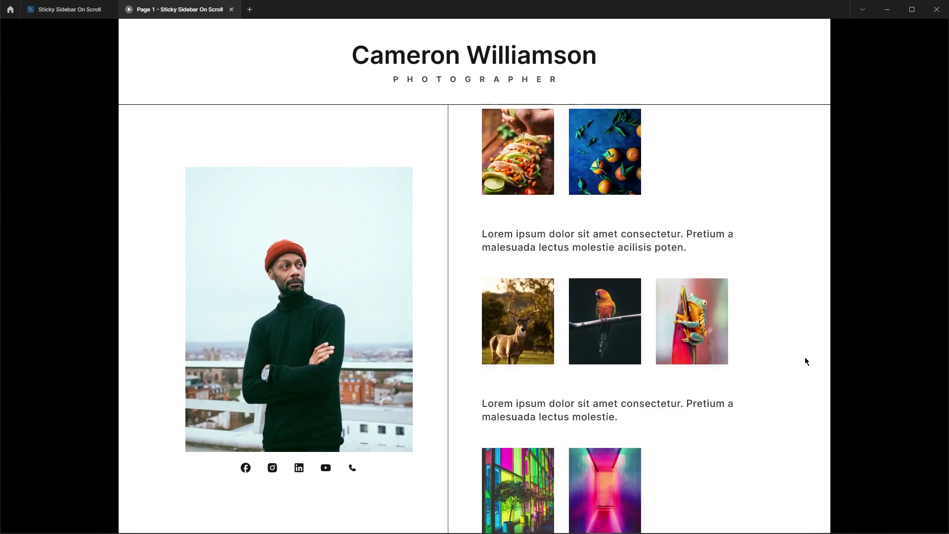